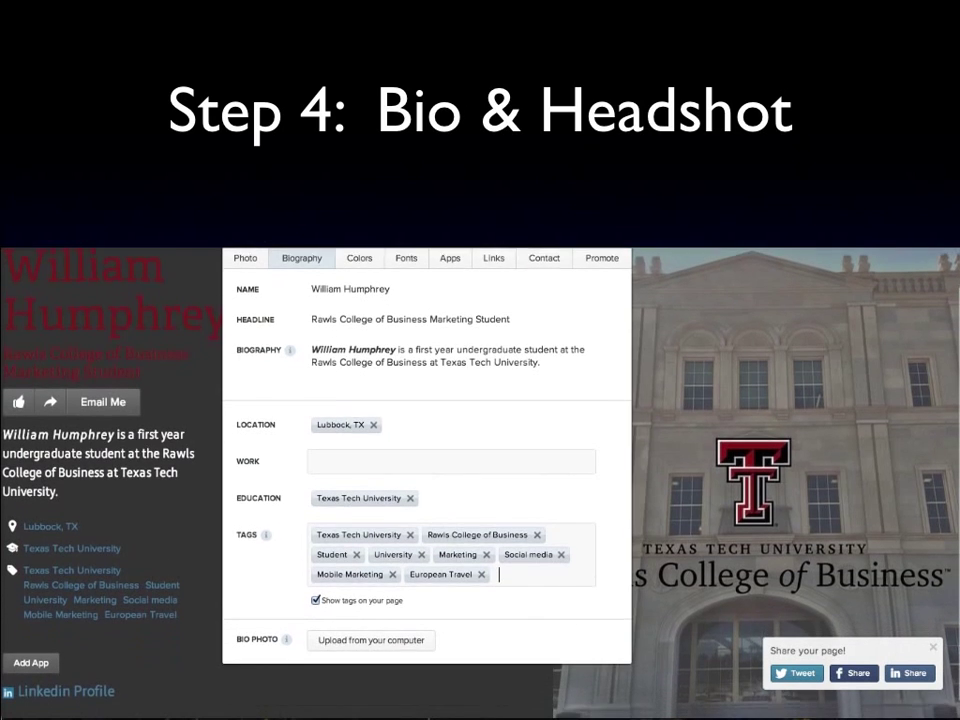
Start a Bio Photo upload from the computer to bring up the Desktop file picker.
scroll(480, 480, "up", 1)
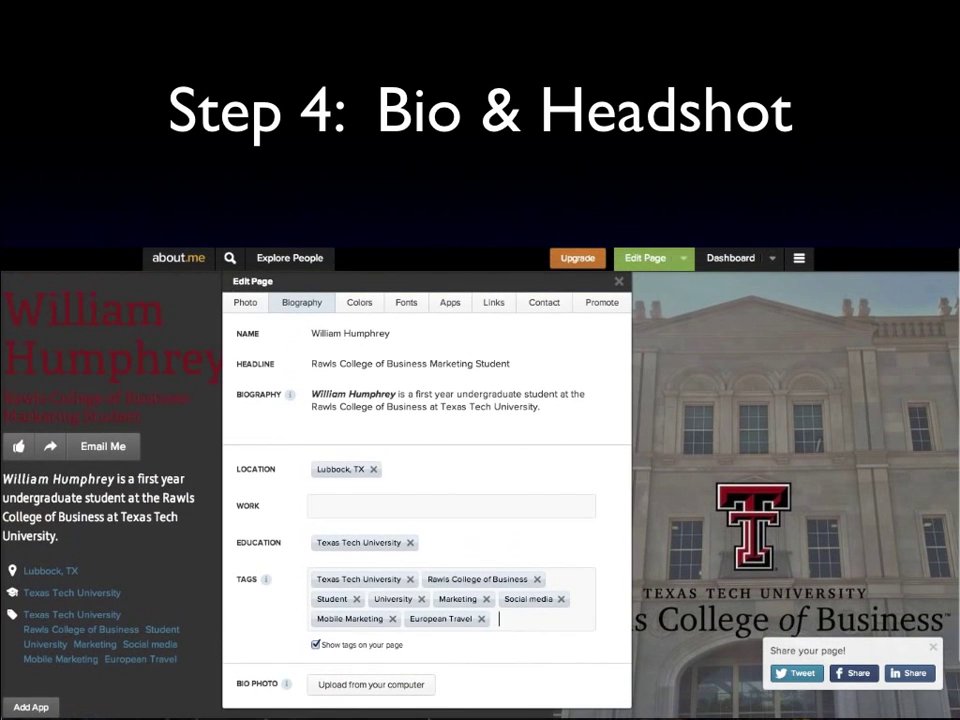
left_click(394, 688)
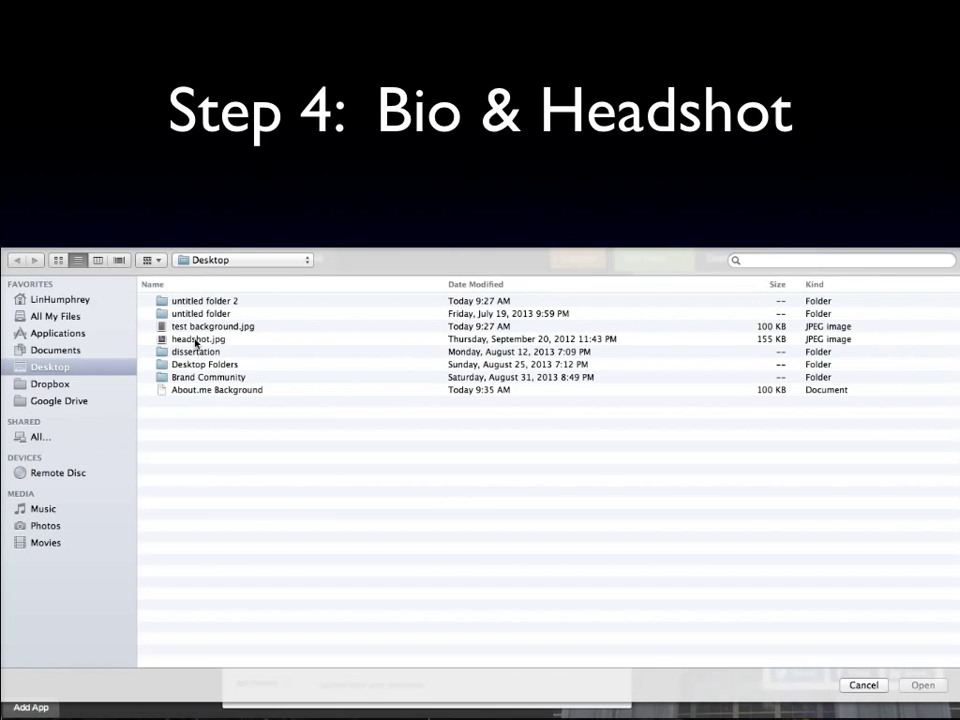
Upload headshot.jpg from the Desktop as the profile's bio photo.
double_click(196, 340)
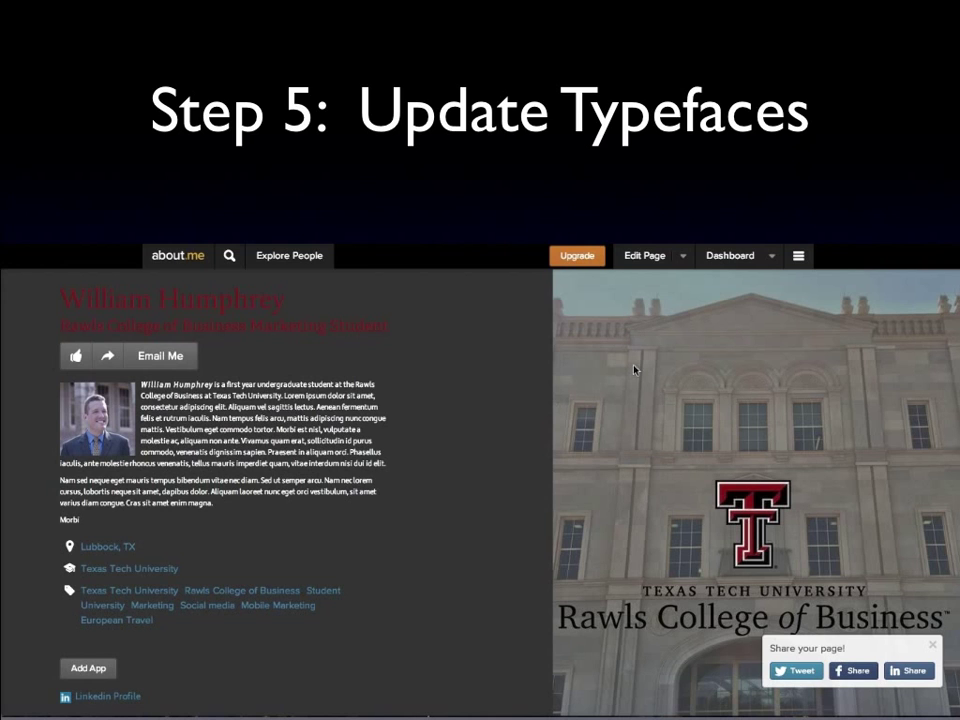
Open Edit Page's Fonts settings and keep Calluna as the Your Name typeface.
left_click(648, 257)
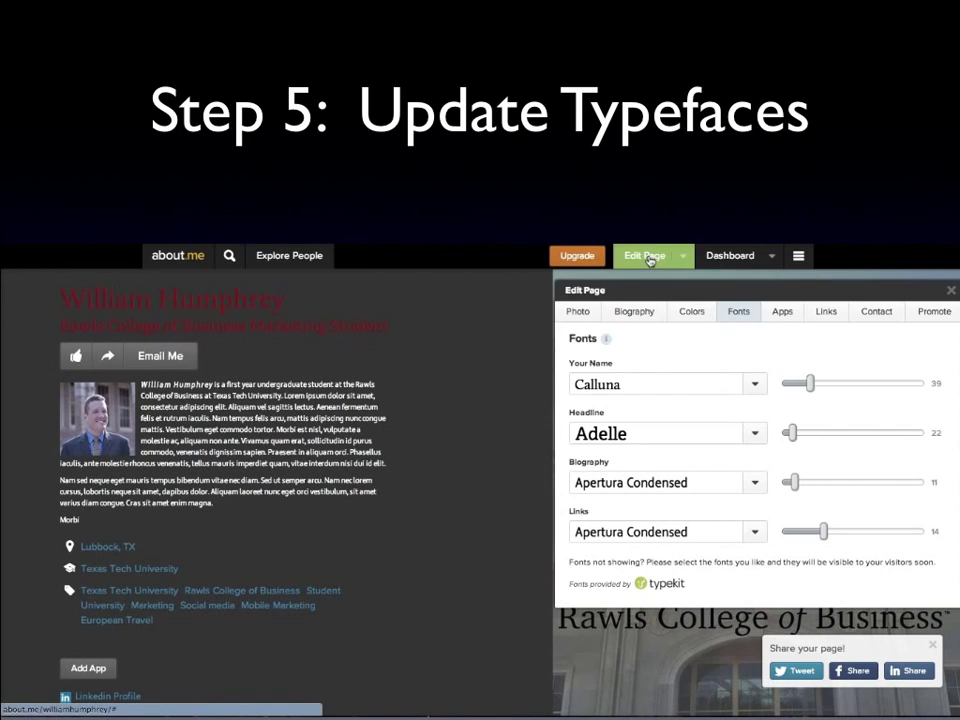
left_click_drag(602, 285, 551, 286)
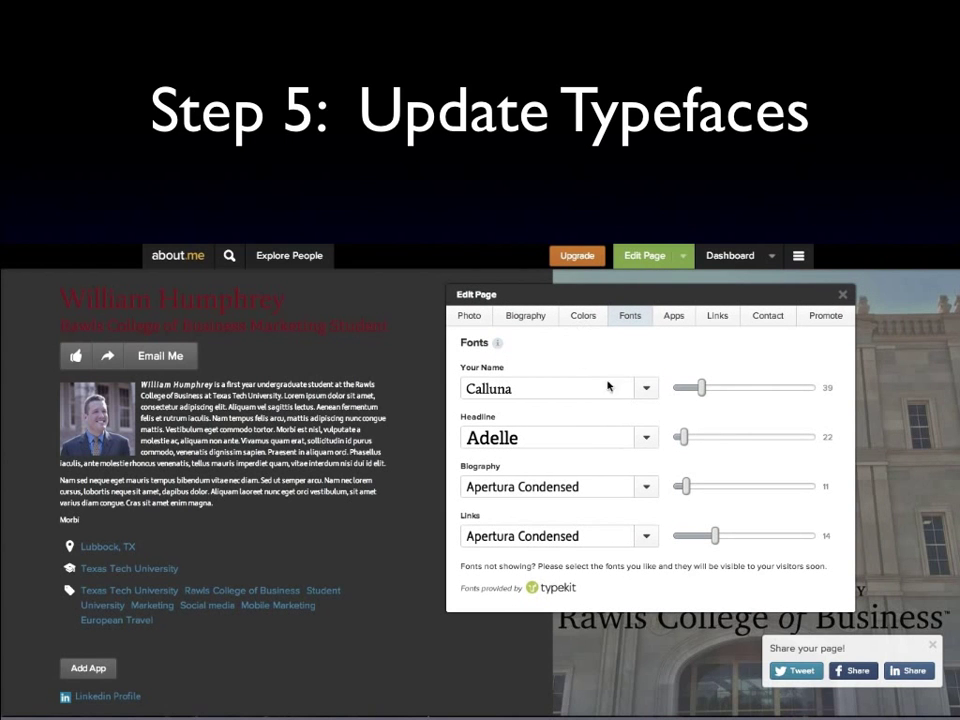
left_click_drag(567, 298, 494, 425)
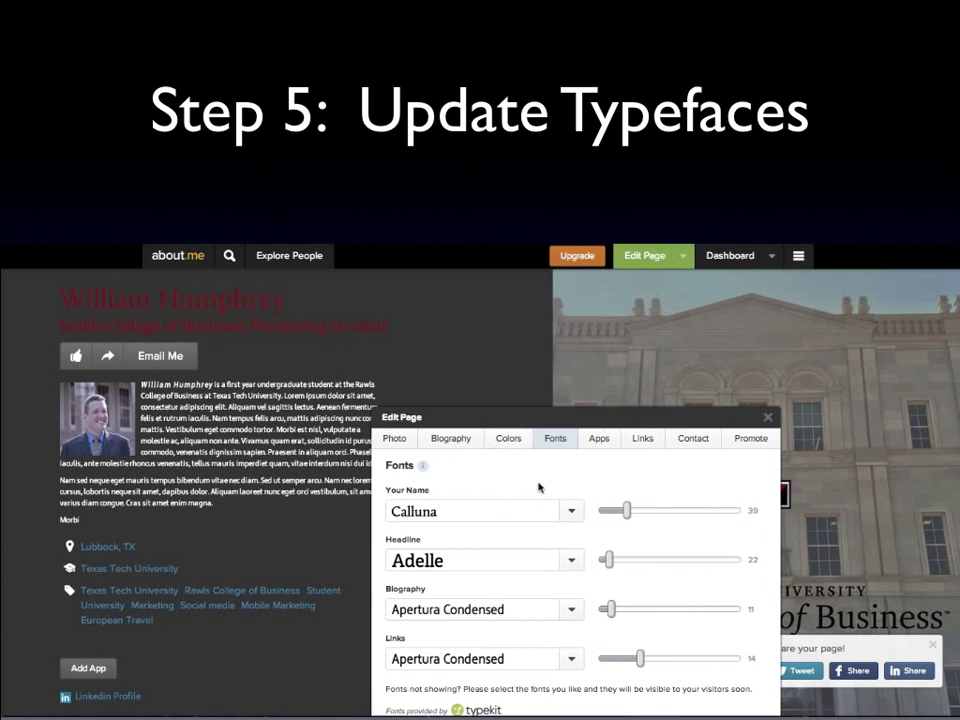
left_click(570, 513)
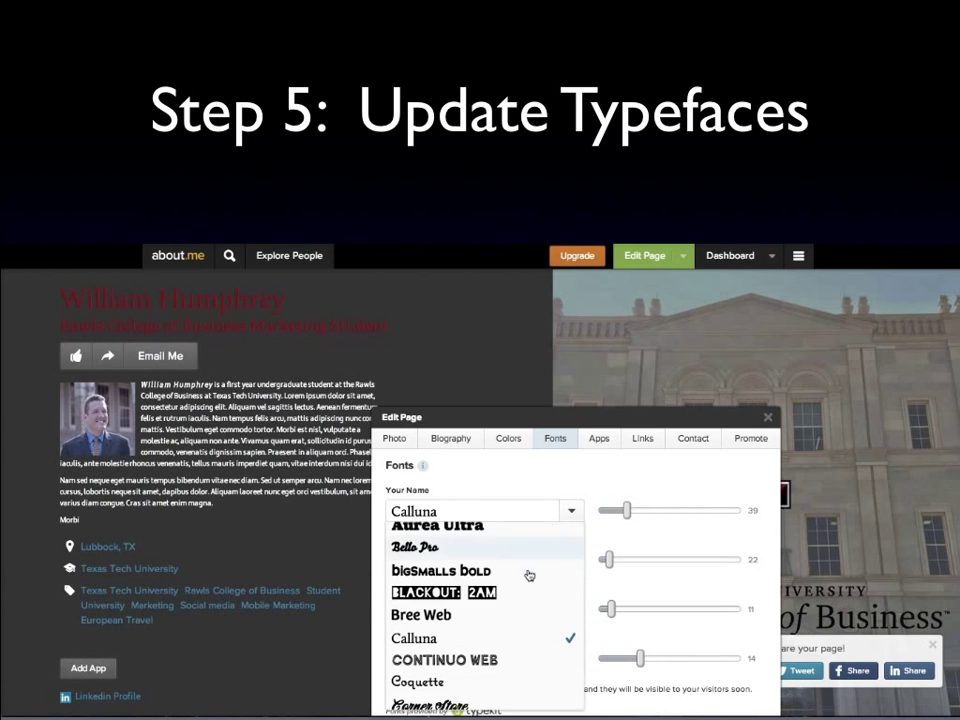
scroll(527, 578, "up", 3)
scroll(527, 580, "down", 3)
scroll(524, 562, "down", 1)
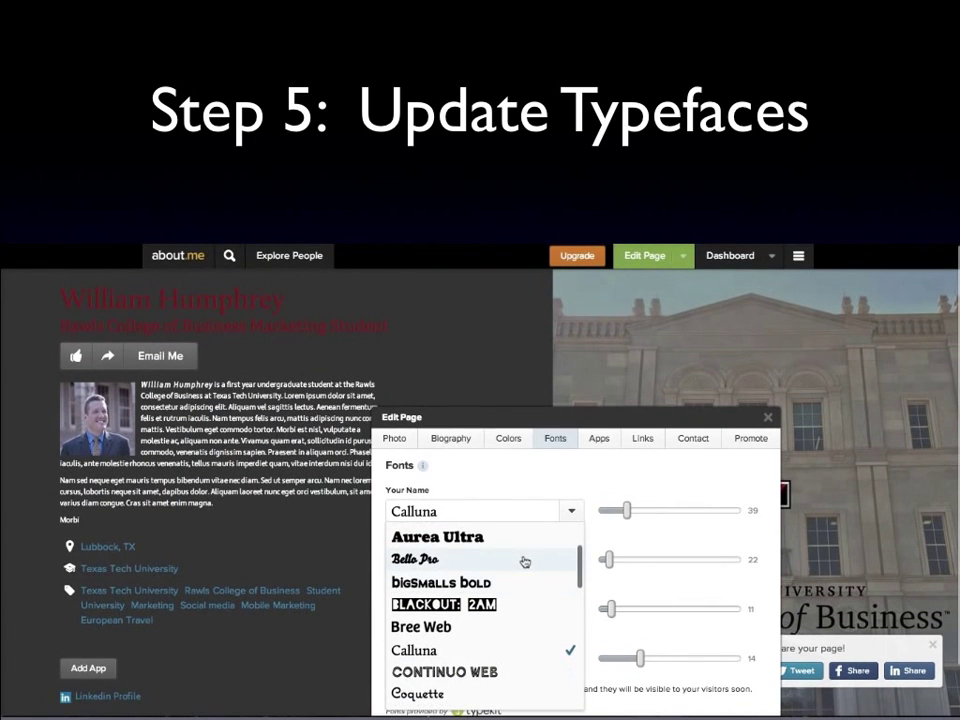
scroll(524, 562, "down", 1)
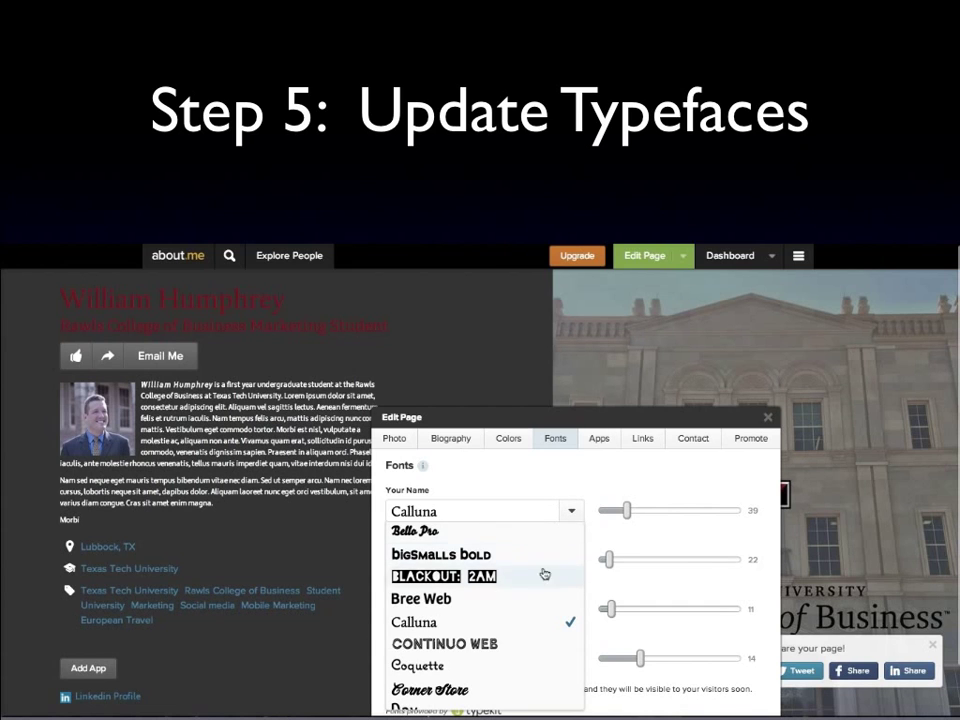
left_click(588, 490)
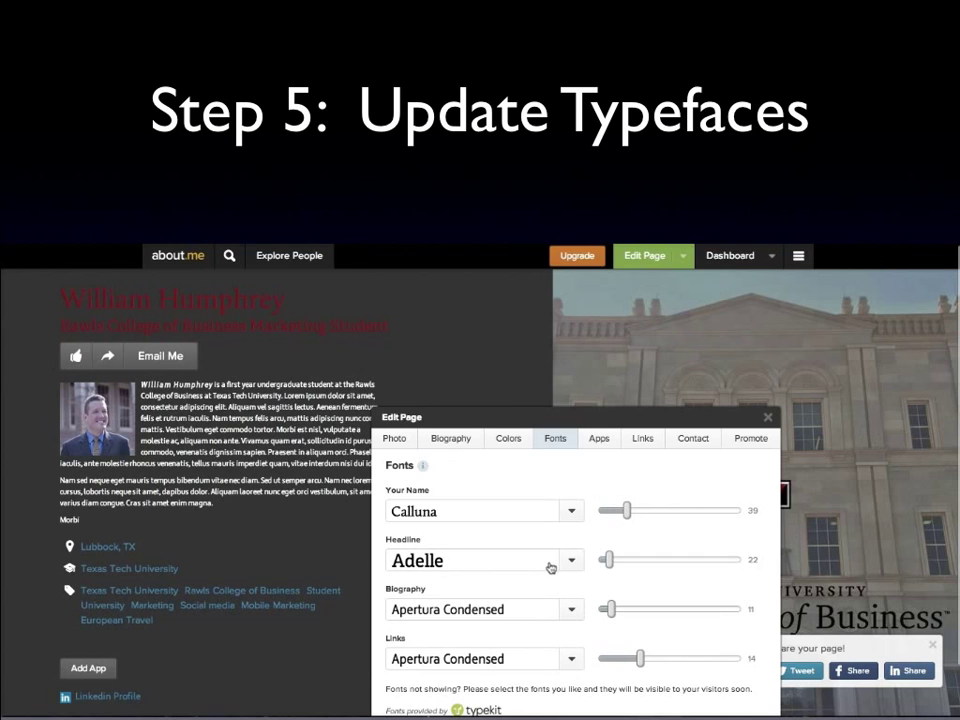
Set the Headline font to Calluna.
left_click(571, 561)
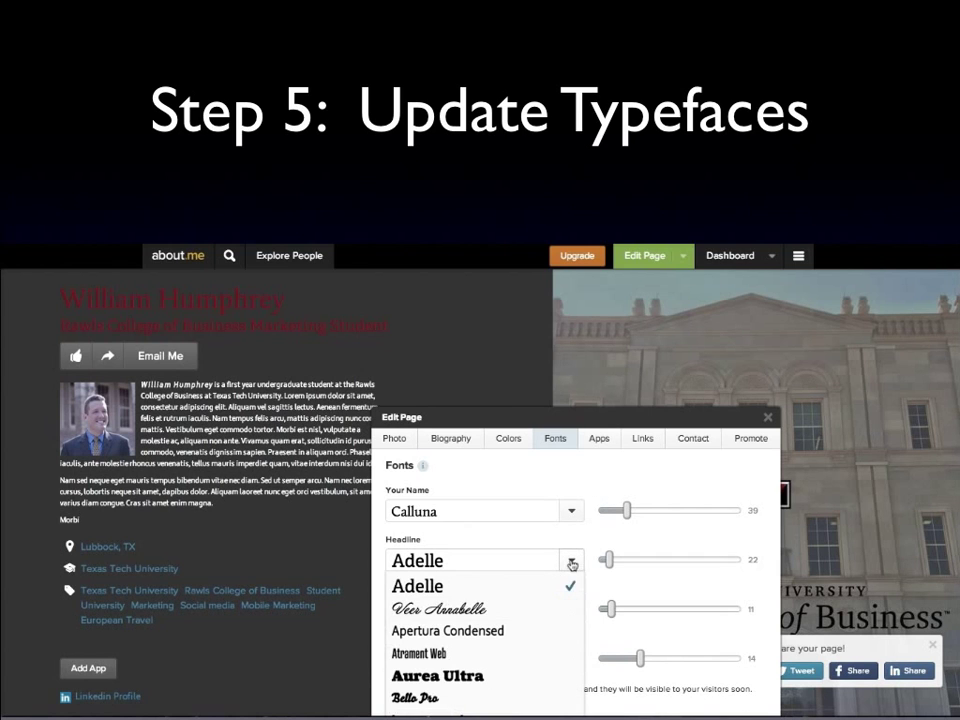
scroll(527, 632, "down", 5)
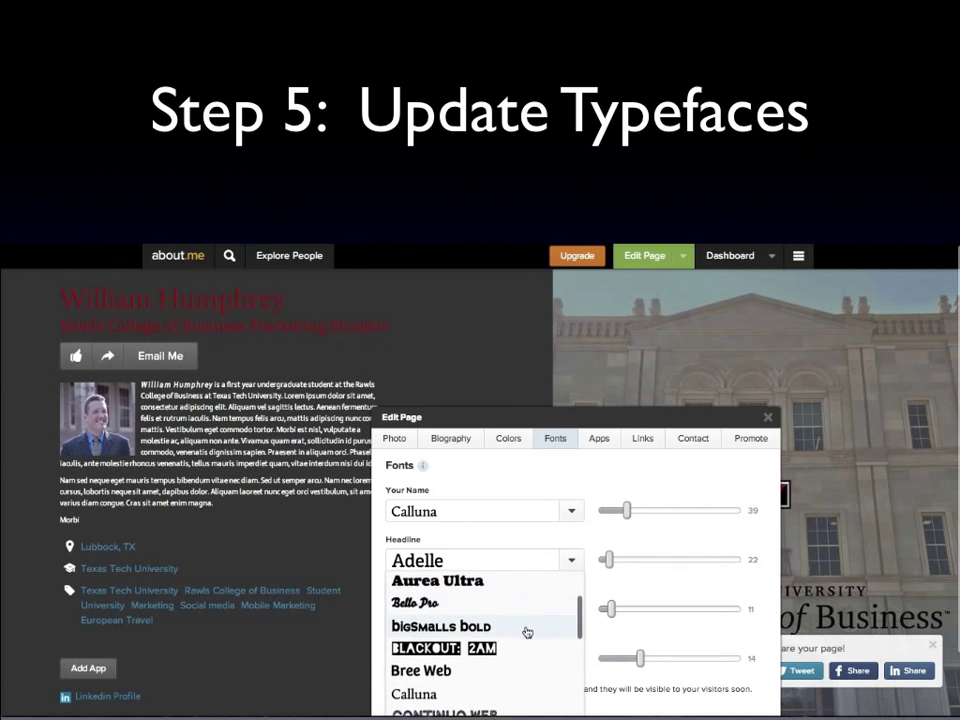
scroll(527, 632, "up", 5)
scroll(527, 632, "down", 4)
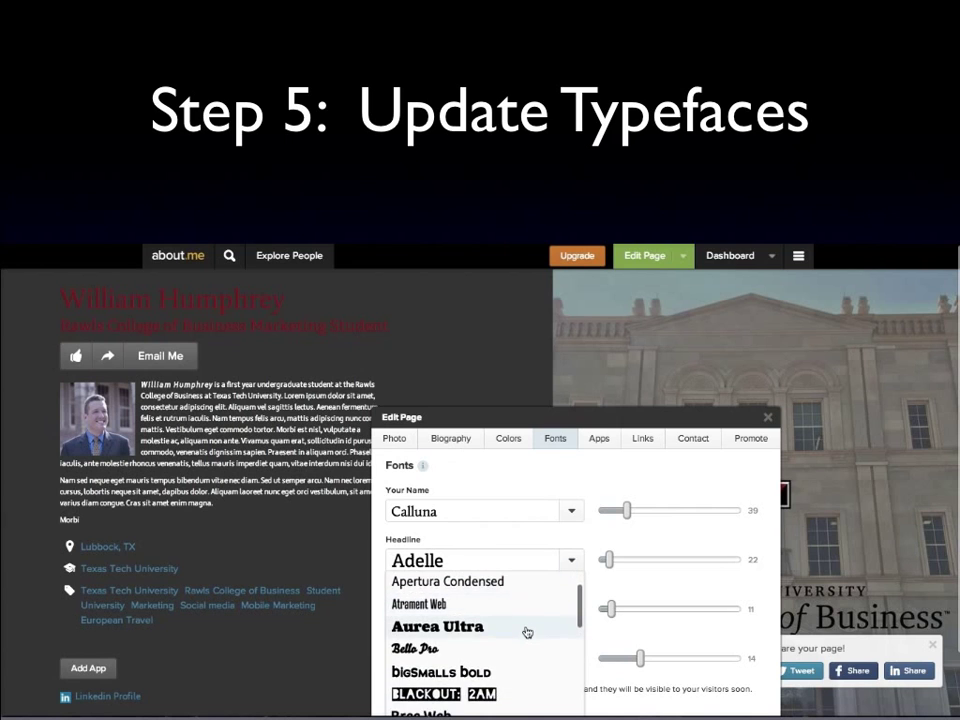
scroll(527, 632, "down", 1)
scroll(520, 638, "up", 2)
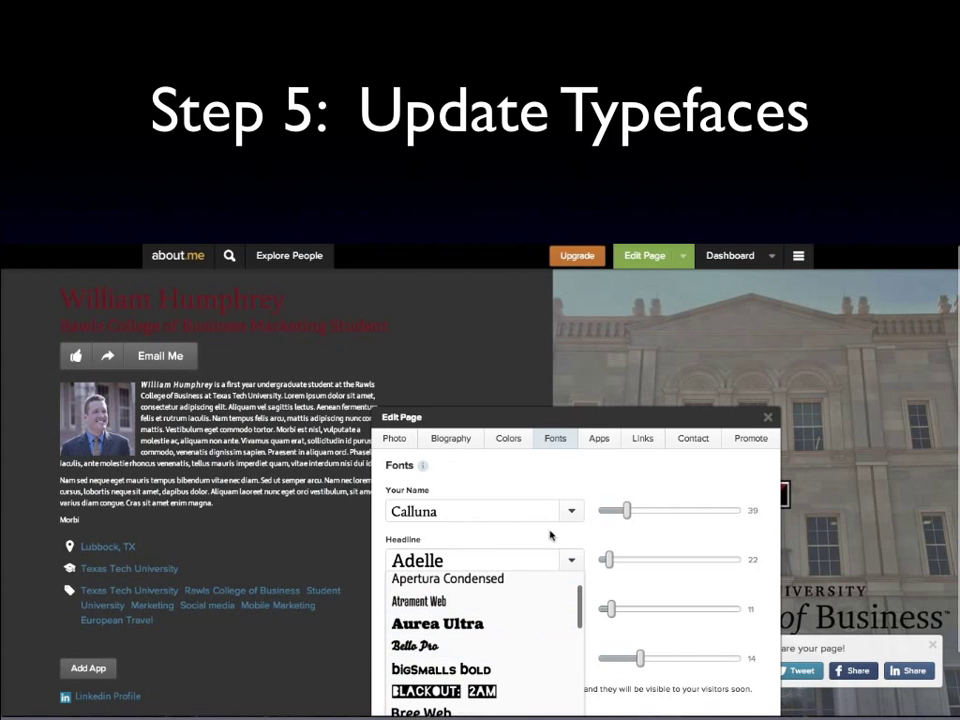
scroll(511, 644, "down", 4)
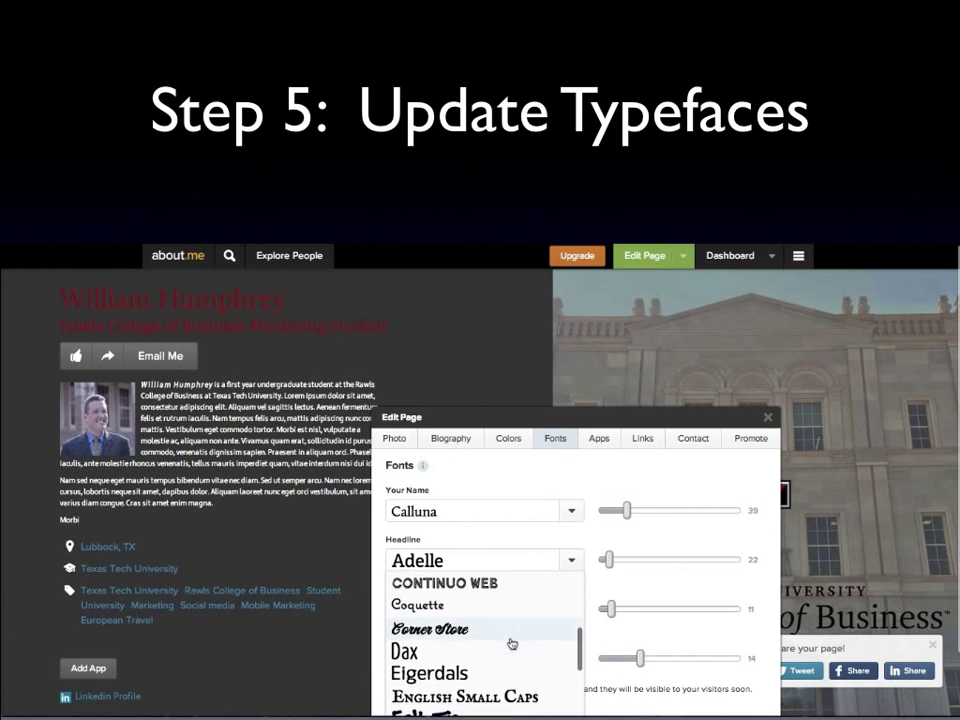
scroll(510, 630, "up", 2)
left_click(455, 630)
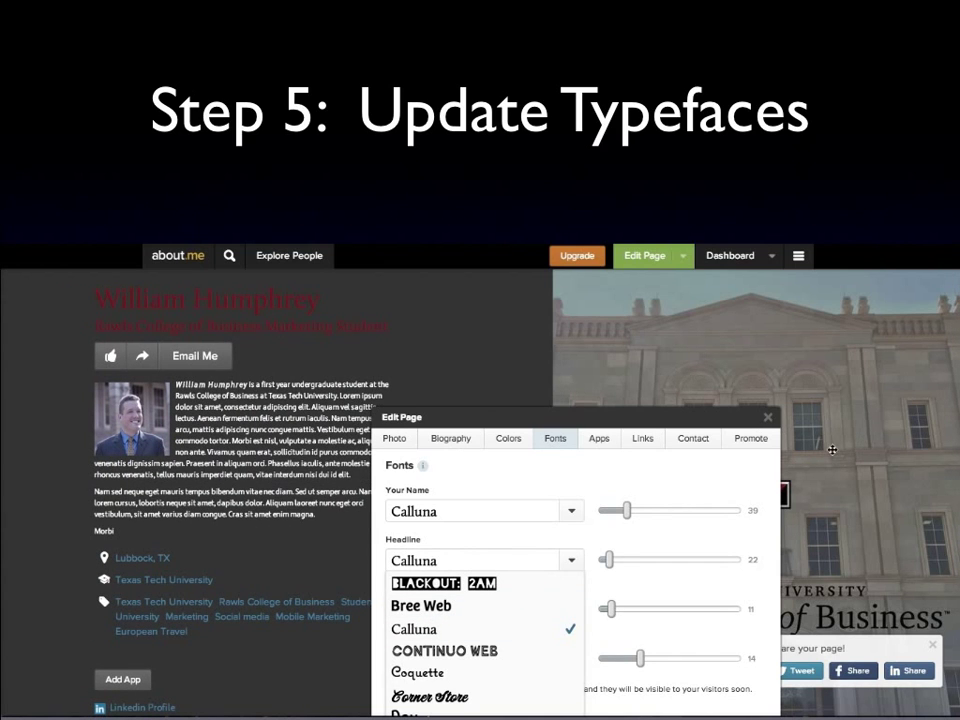
Enlarge the name text to size 63 and the headline to 26.
left_click(626, 510)
left_click_drag(626, 510, 651, 510)
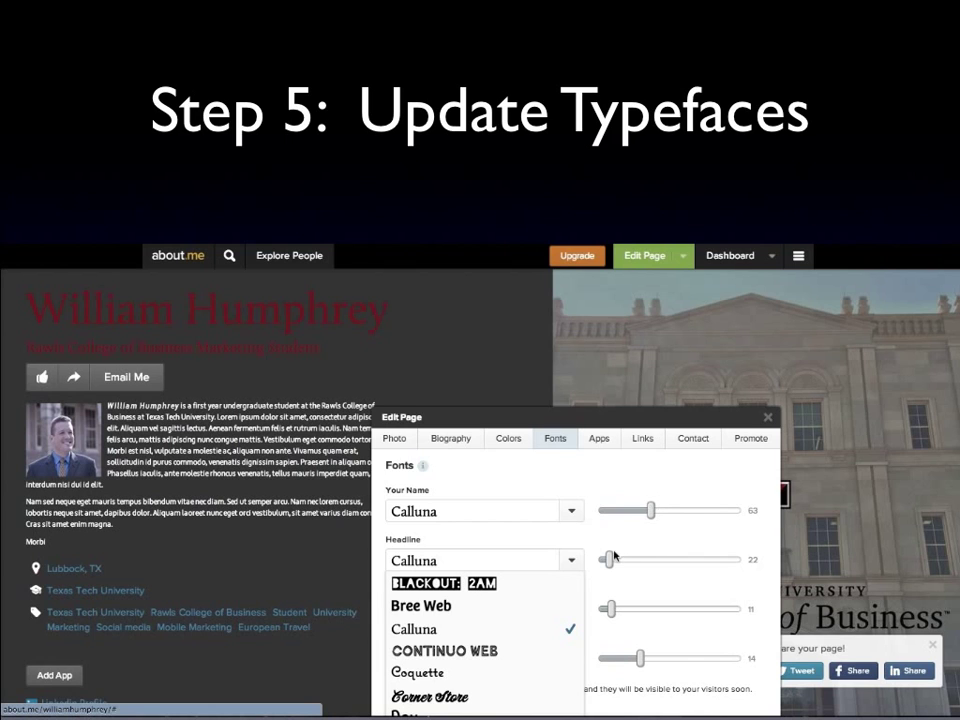
left_click_drag(607, 557, 613, 561)
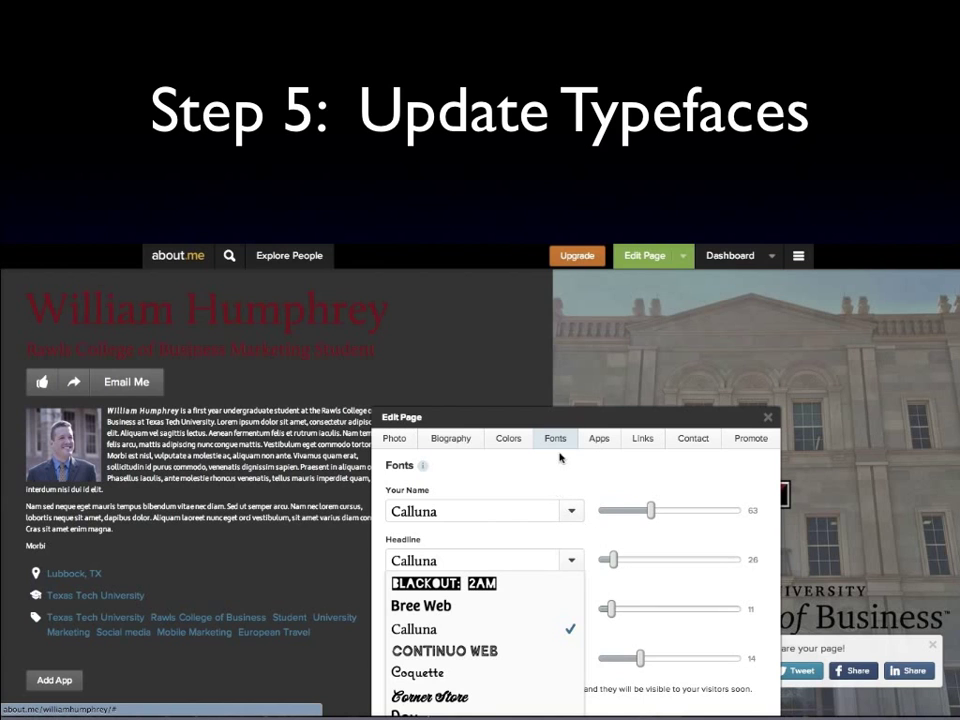
In the Colors settings, change the name colour to near-black (020202).
left_click(510, 445)
left_click_drag(565, 420, 731, 366)
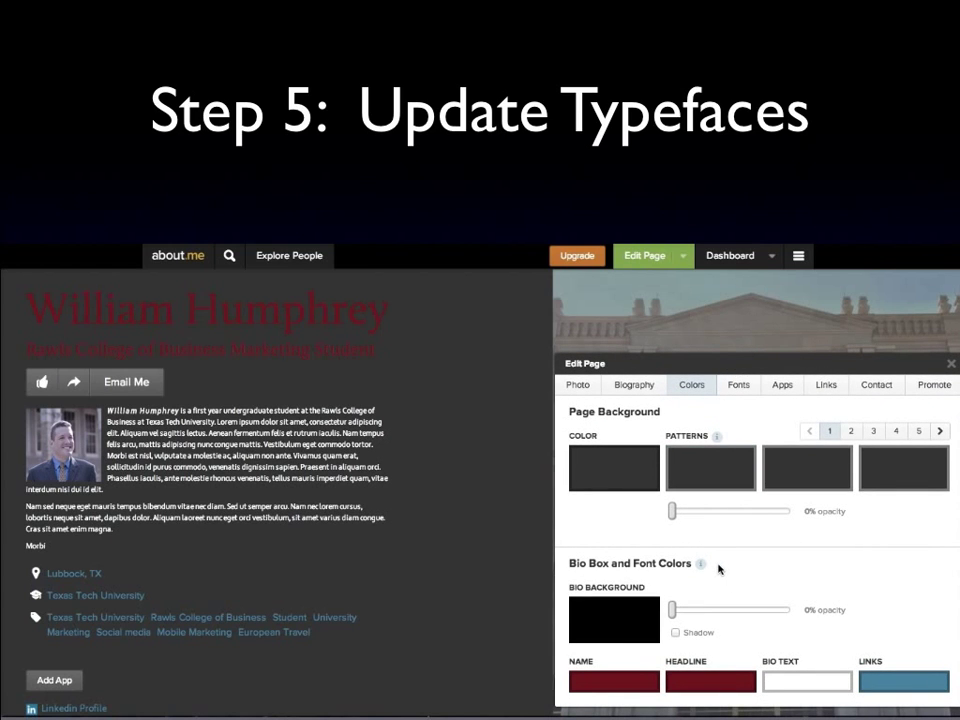
left_click_drag(681, 364, 576, 287)
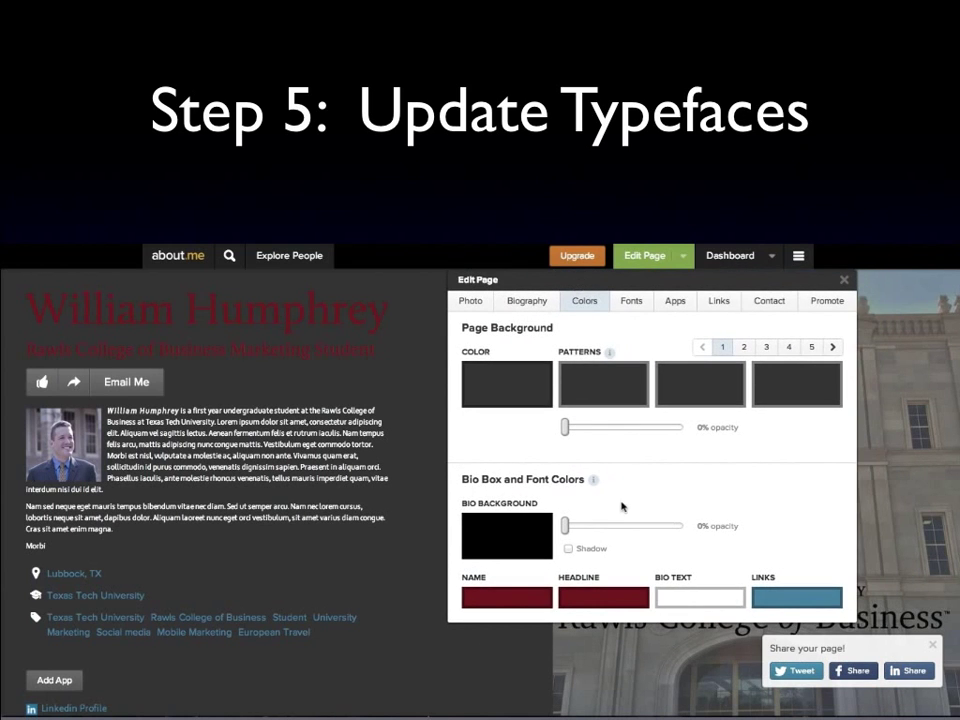
left_click(517, 600)
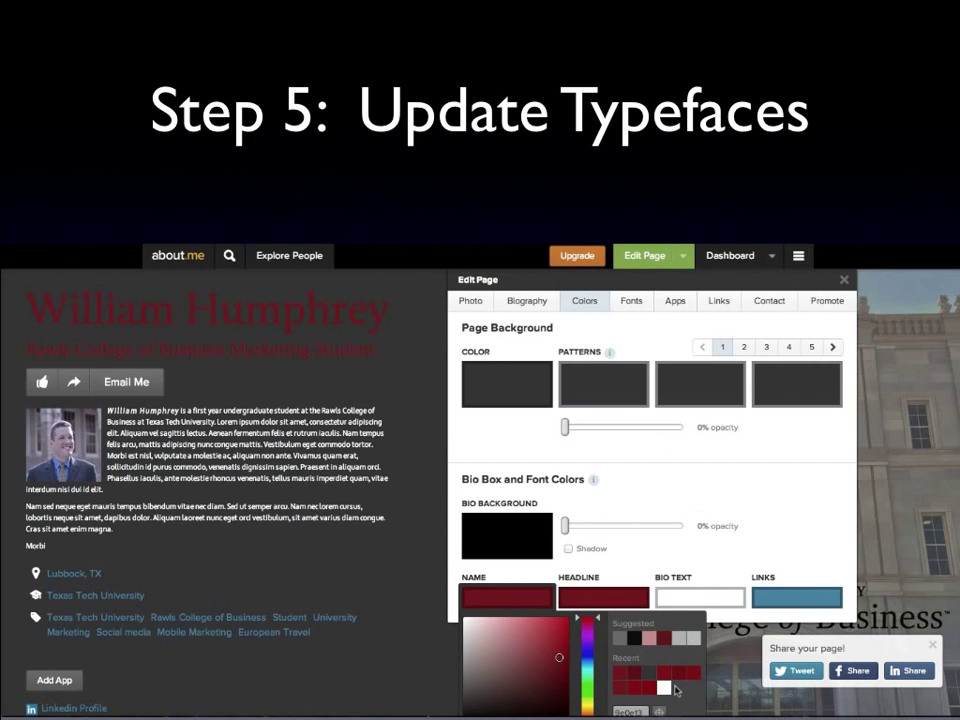
left_click(660, 712)
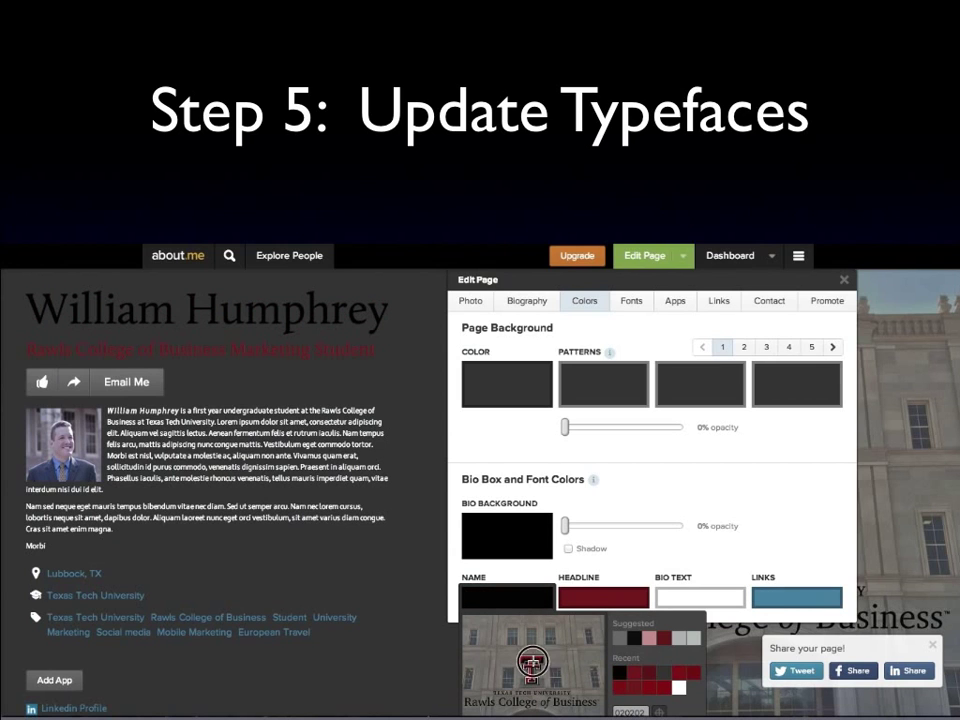
left_click(533, 660)
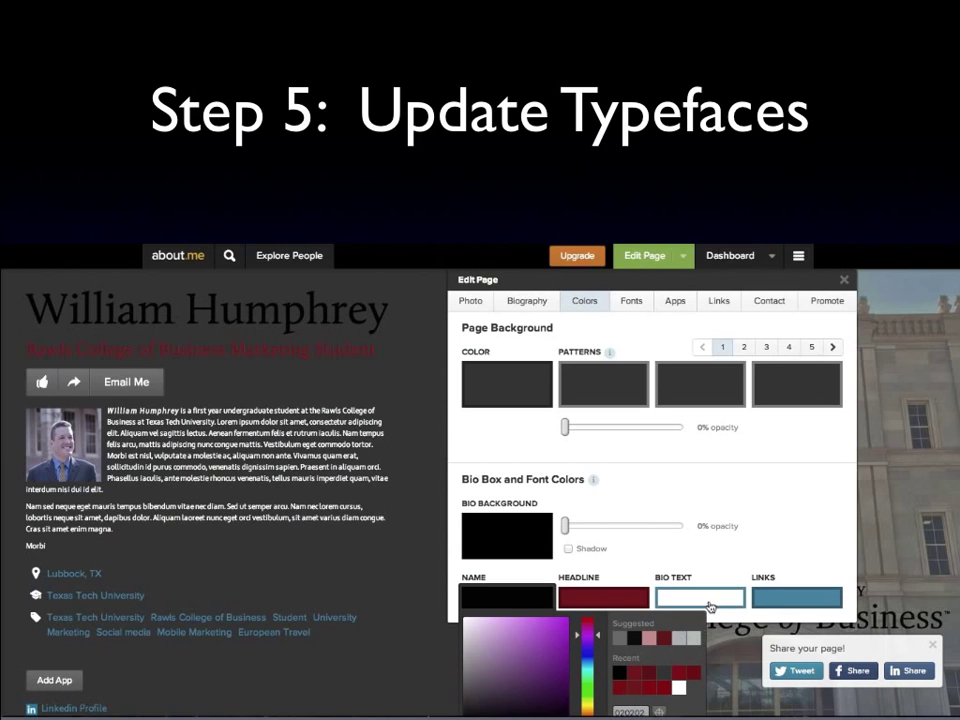
Change the headline colour to a maroon shade.
left_click(588, 600)
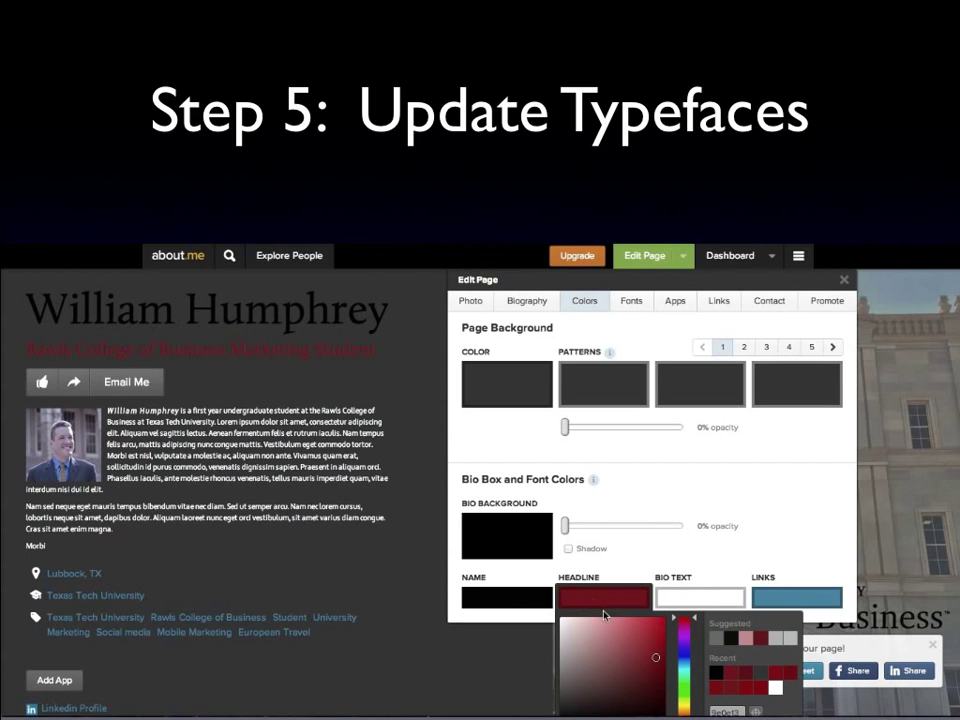
left_click(715, 674)
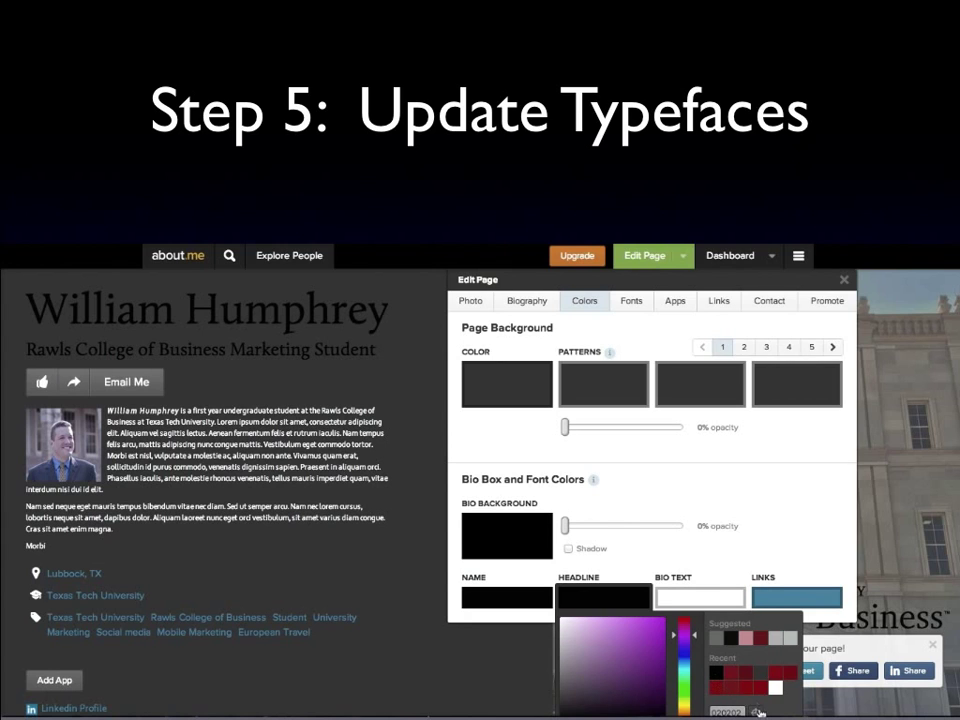
left_click(633, 660)
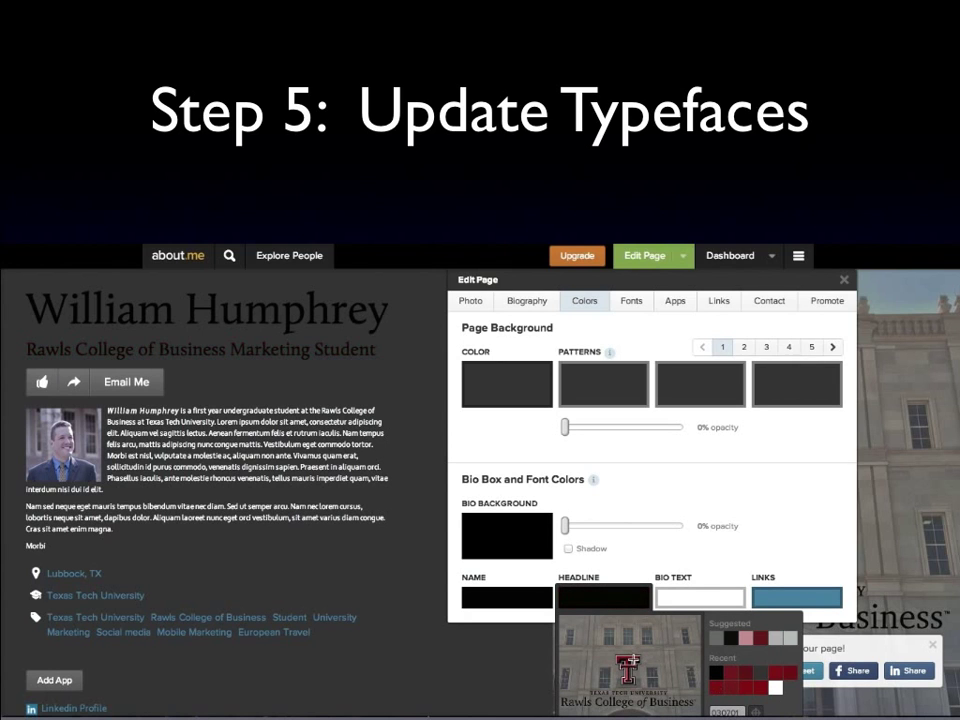
left_click(627, 660)
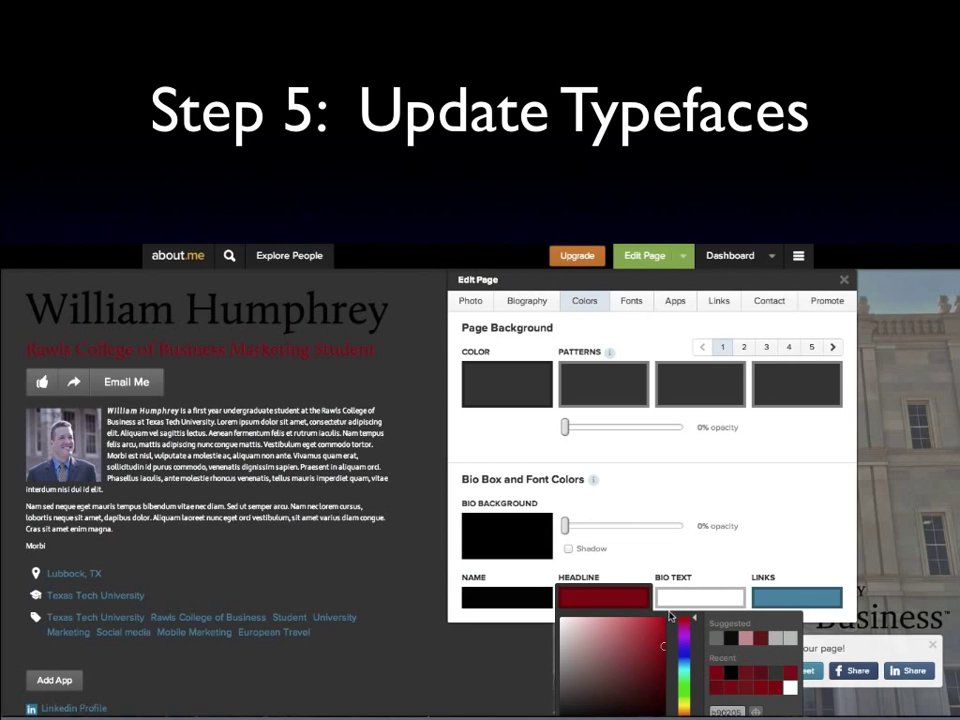
Give the name the same maroon colour as the headline.
left_click(540, 603)
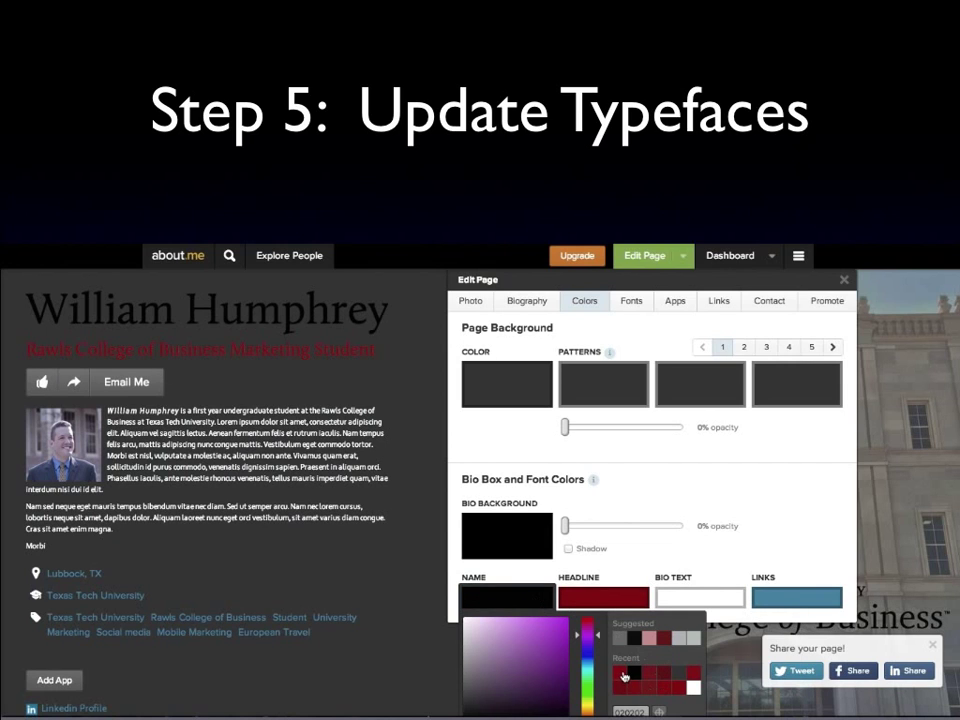
left_click(621, 675)
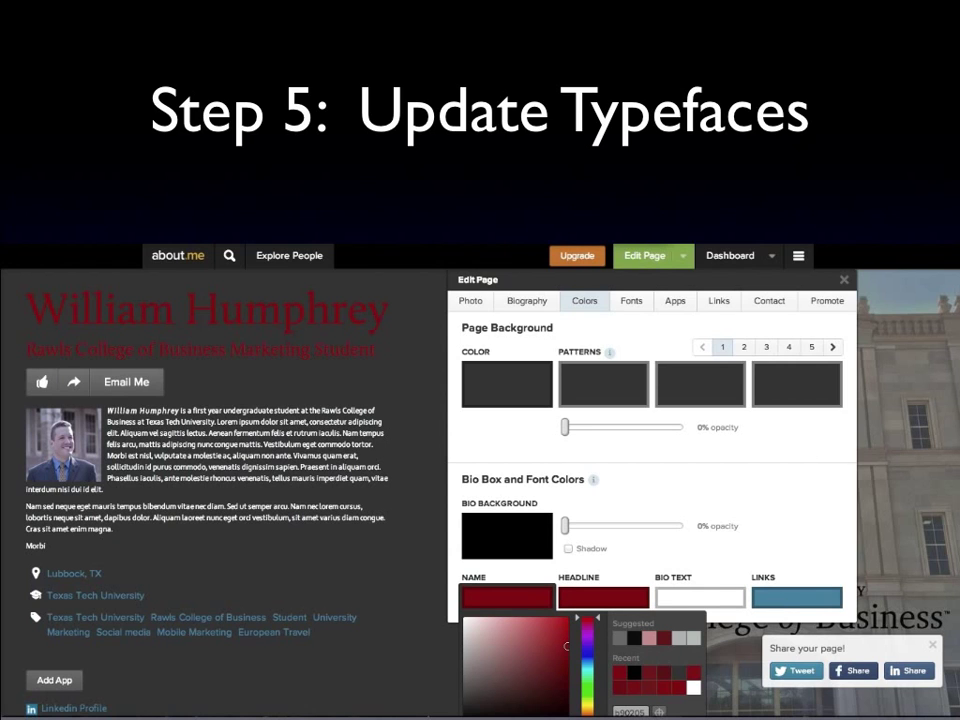
left_click(638, 306)
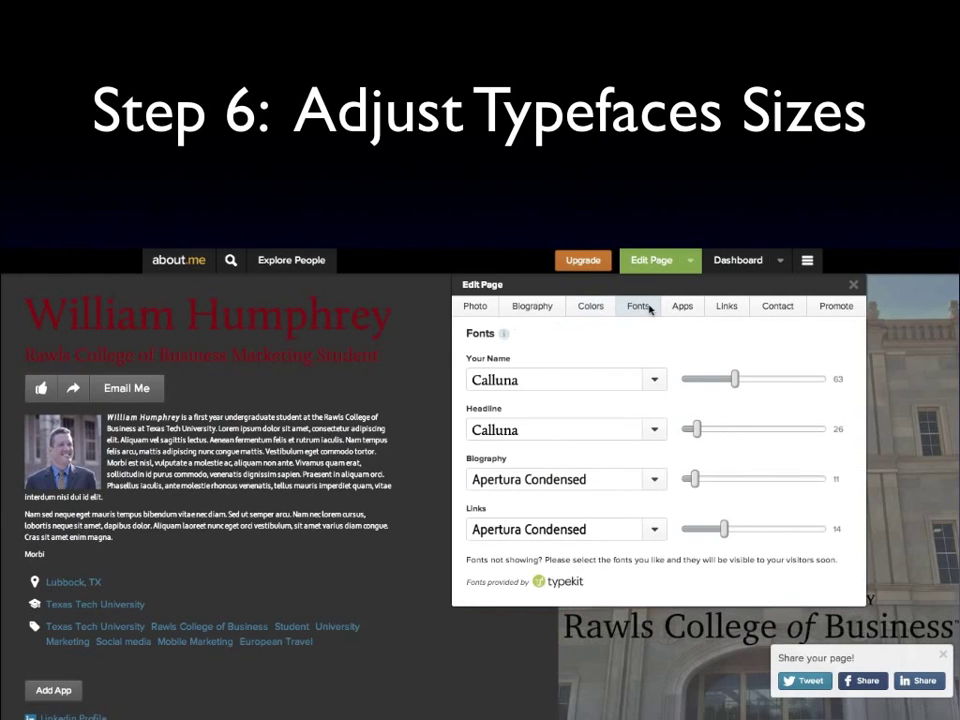
Set the Biography font to Calluna, leaving Links in Apertura Condensed.
left_click(656, 481)
scroll(593, 530, "down", 2)
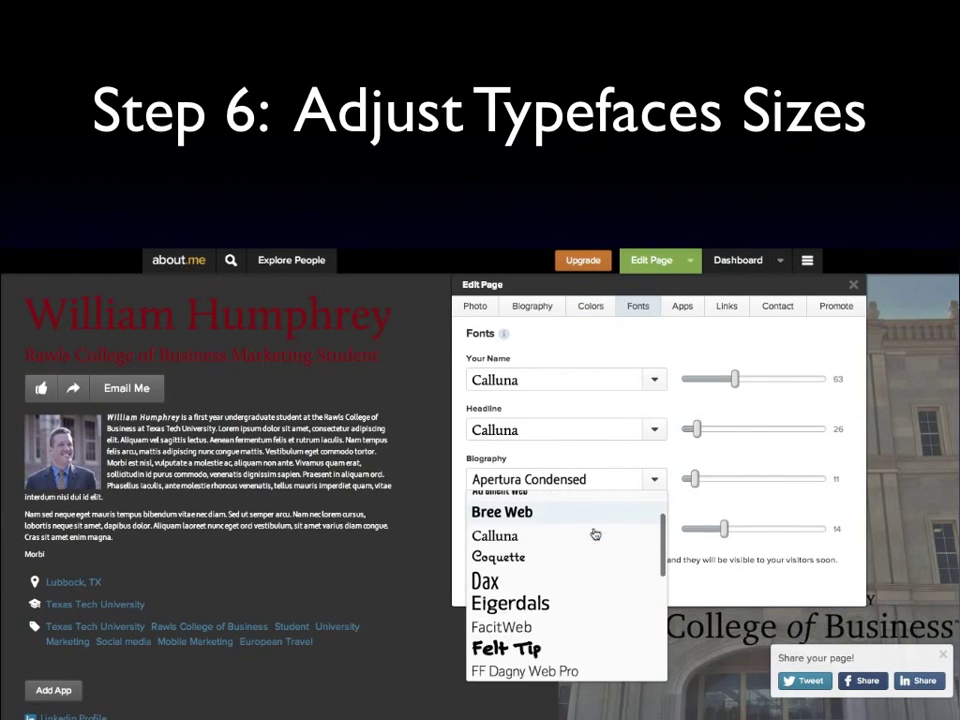
scroll(594, 534, "up", 1)
left_click(551, 561)
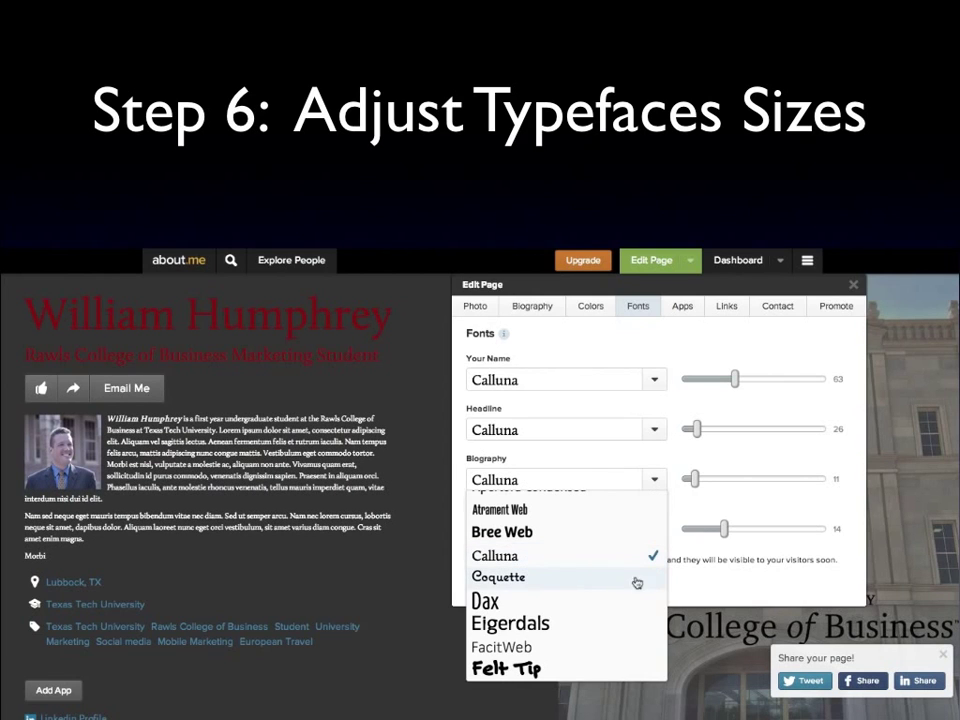
left_click(707, 586)
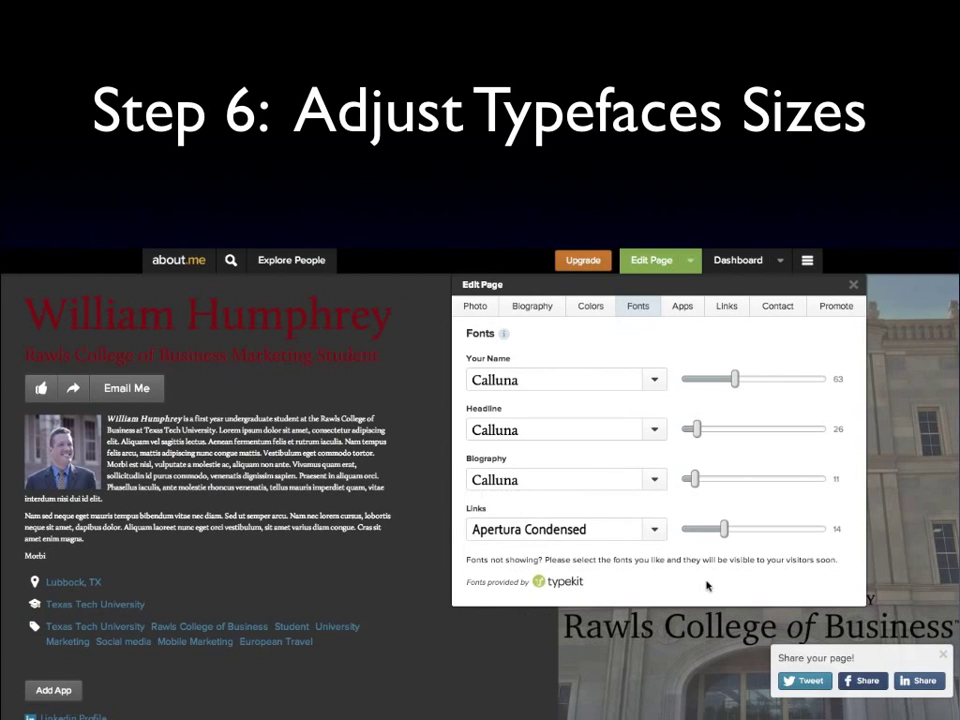
left_click(647, 534)
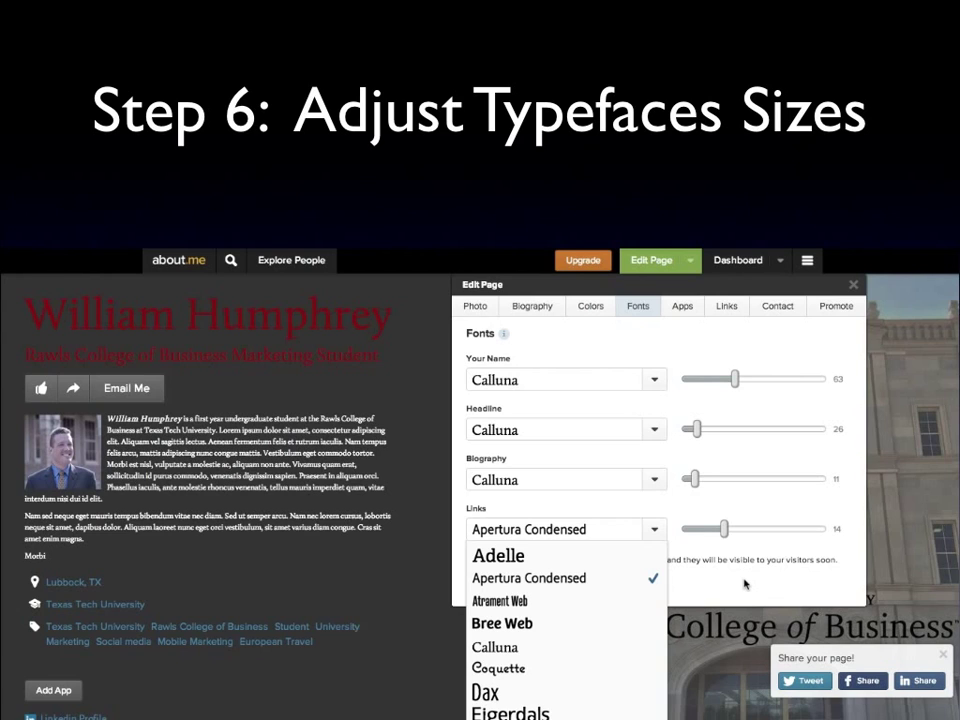
left_click(681, 568)
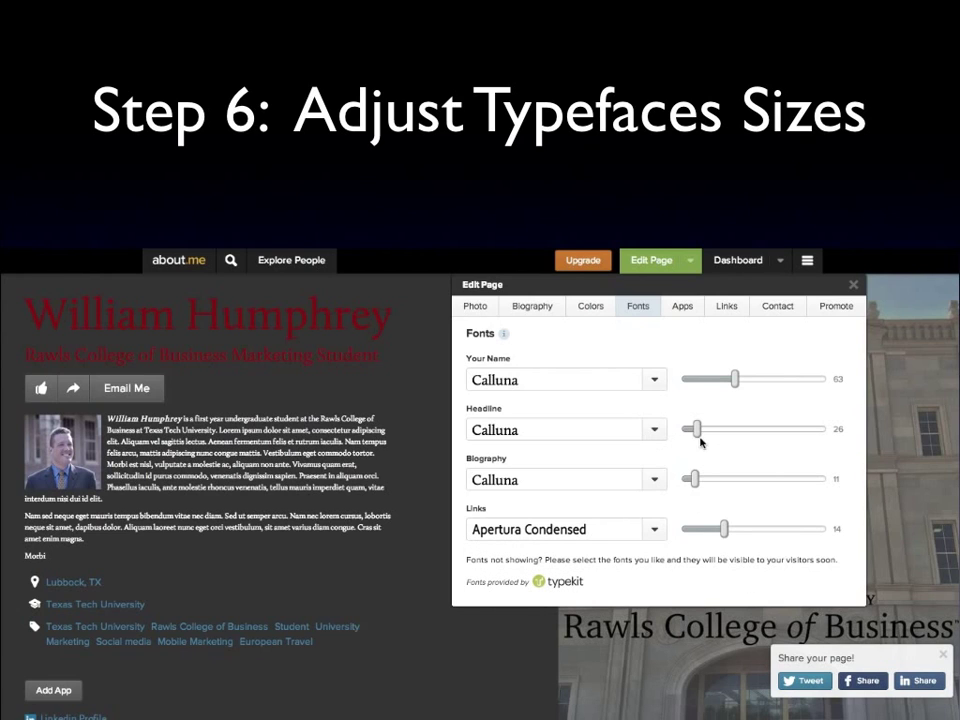
Increase the Biography text size from 11 to 15.
left_click(696, 480)
left_click_drag(696, 480, 736, 472)
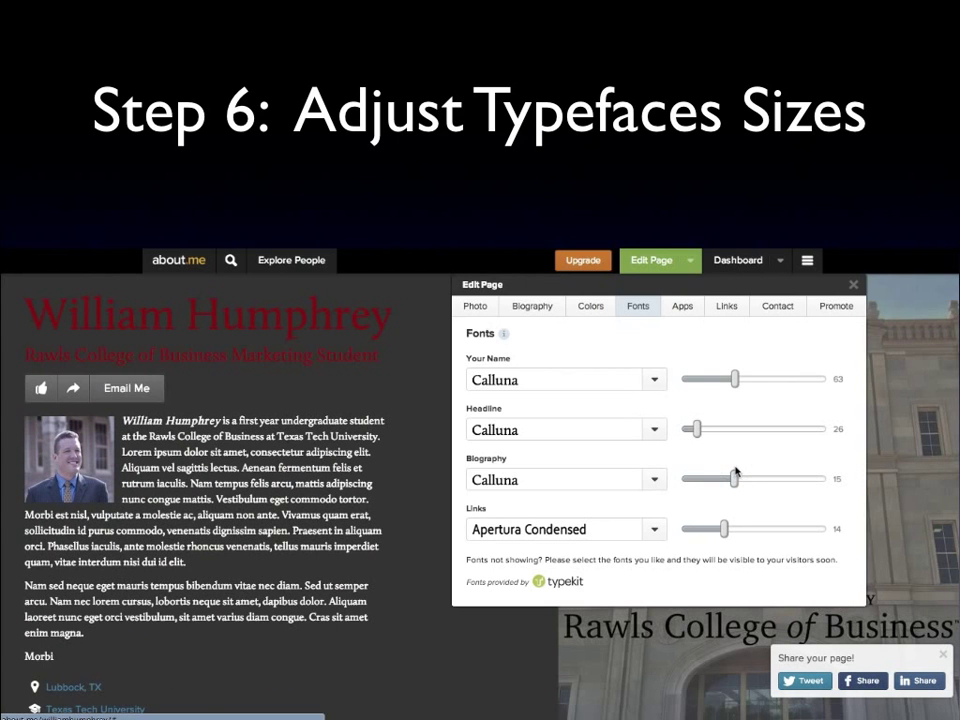
scroll(310, 466, "down", 1)
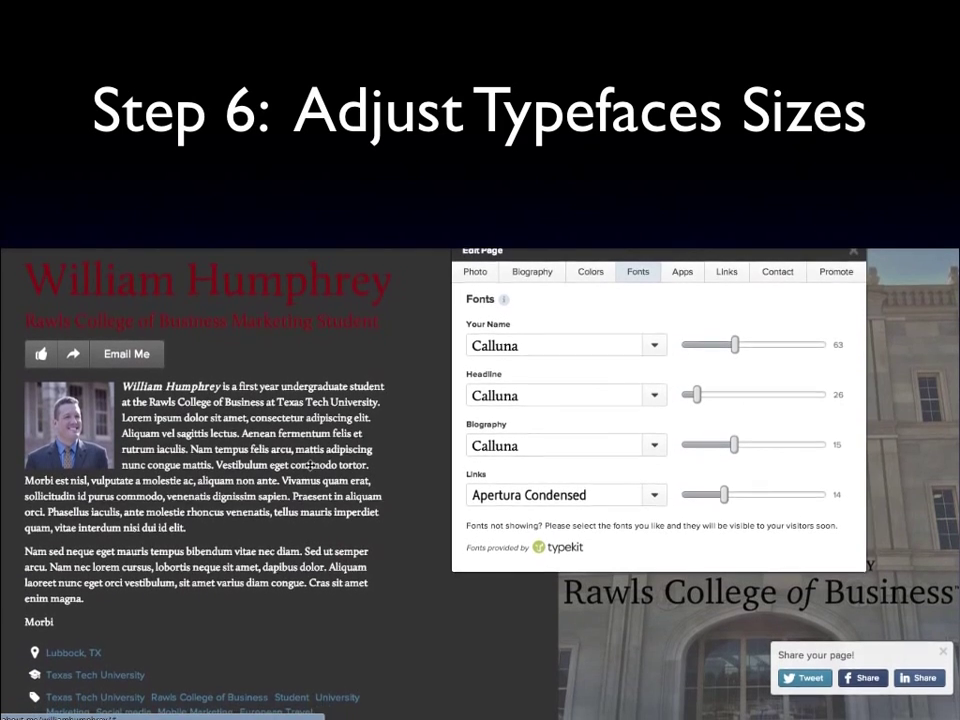
scroll(310, 466, "up", 1)
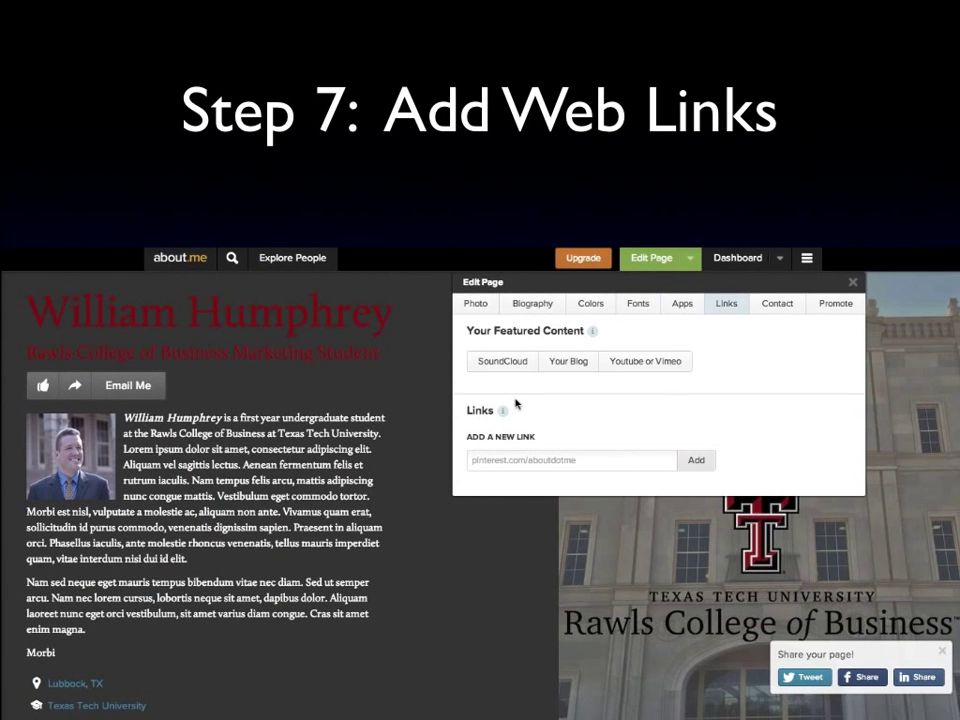
left_click(517, 463)
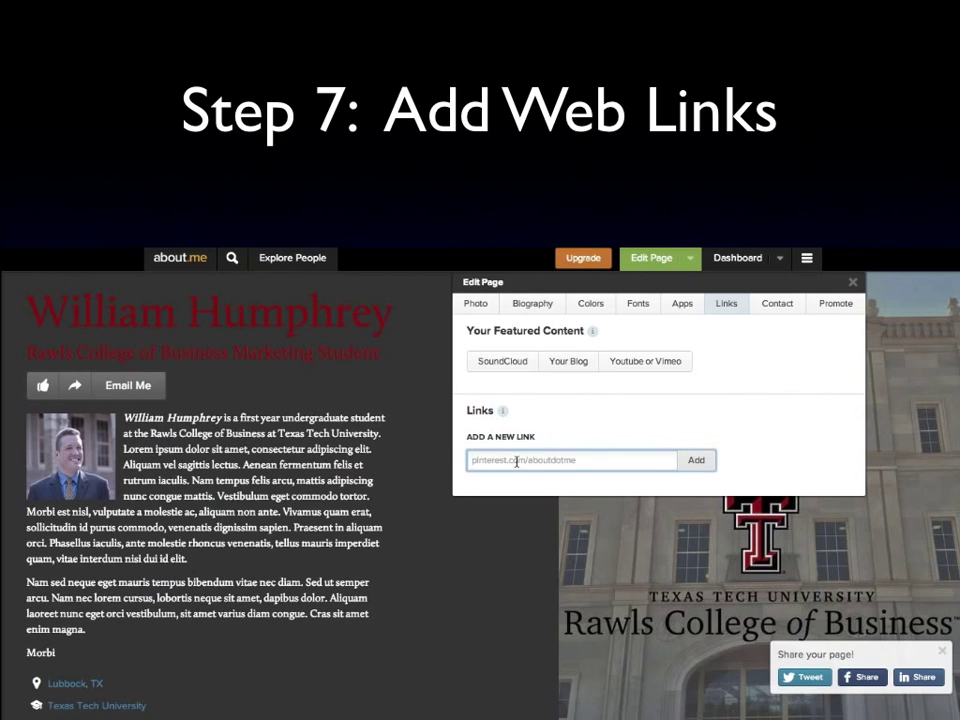
type("www.linkedin.com/in/linu")
key("BackSpace")
type("humphrey")
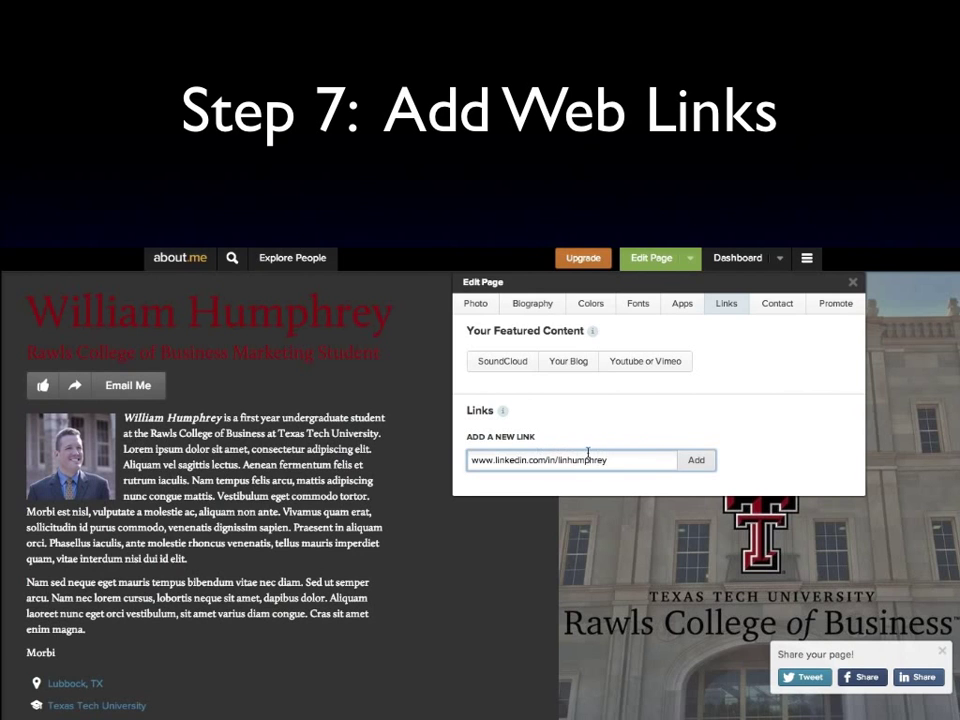
left_click(696, 462)
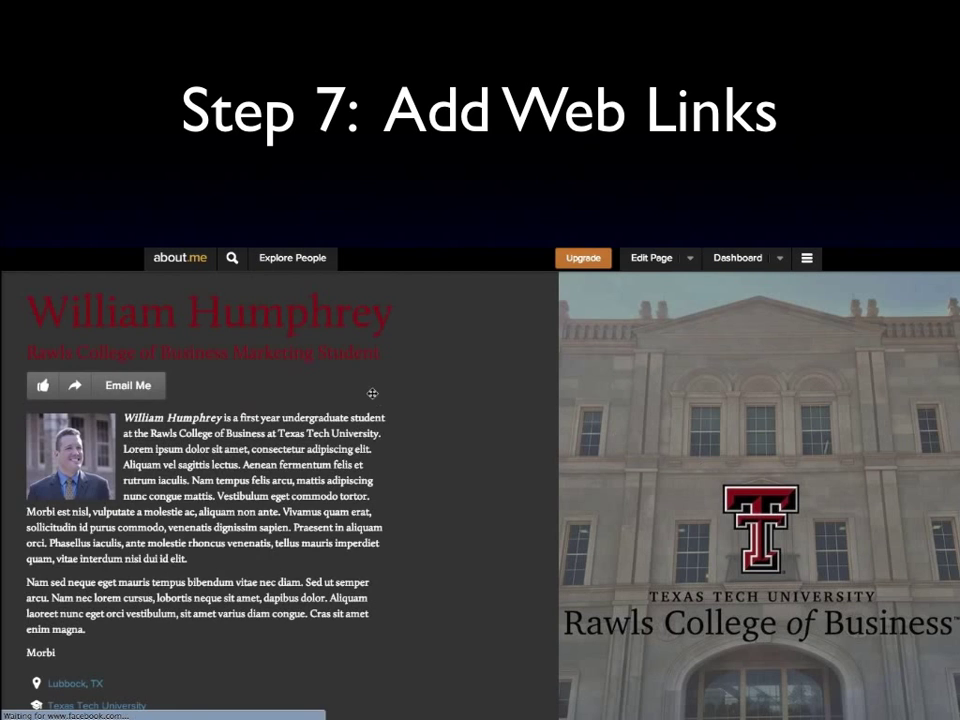
scroll(372, 393, "down", 3)
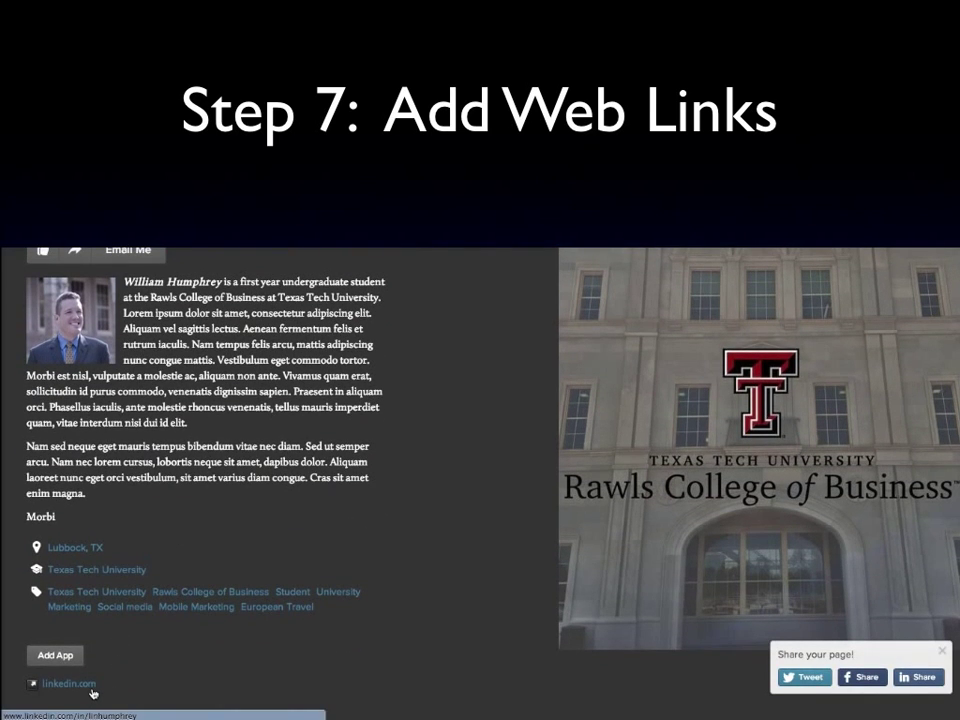
scroll(407, 649, "up", 3)
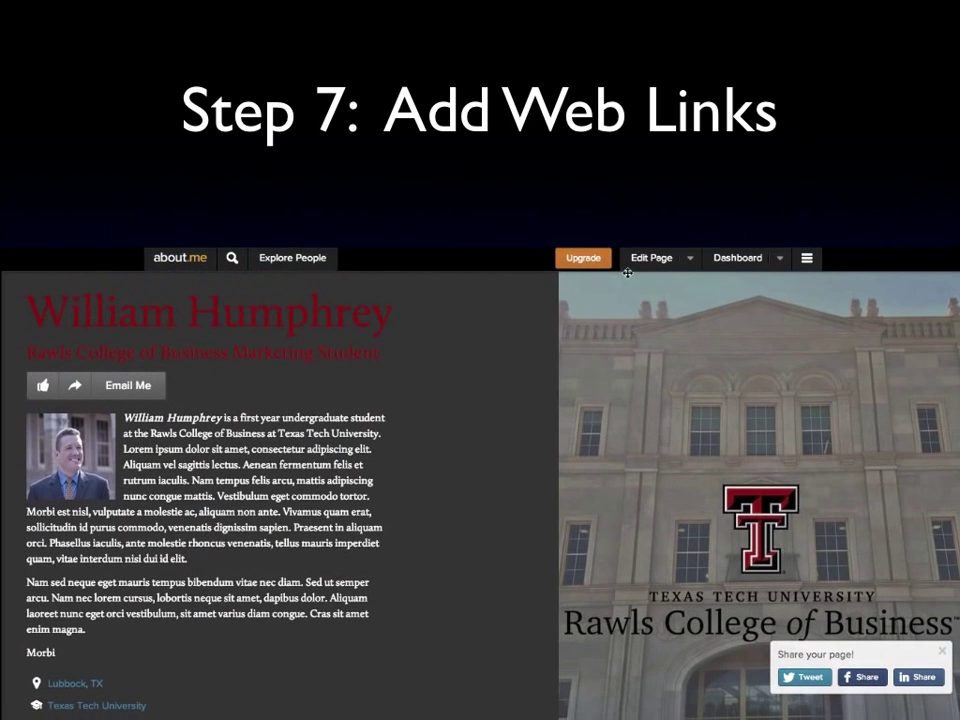
left_click(645, 262)
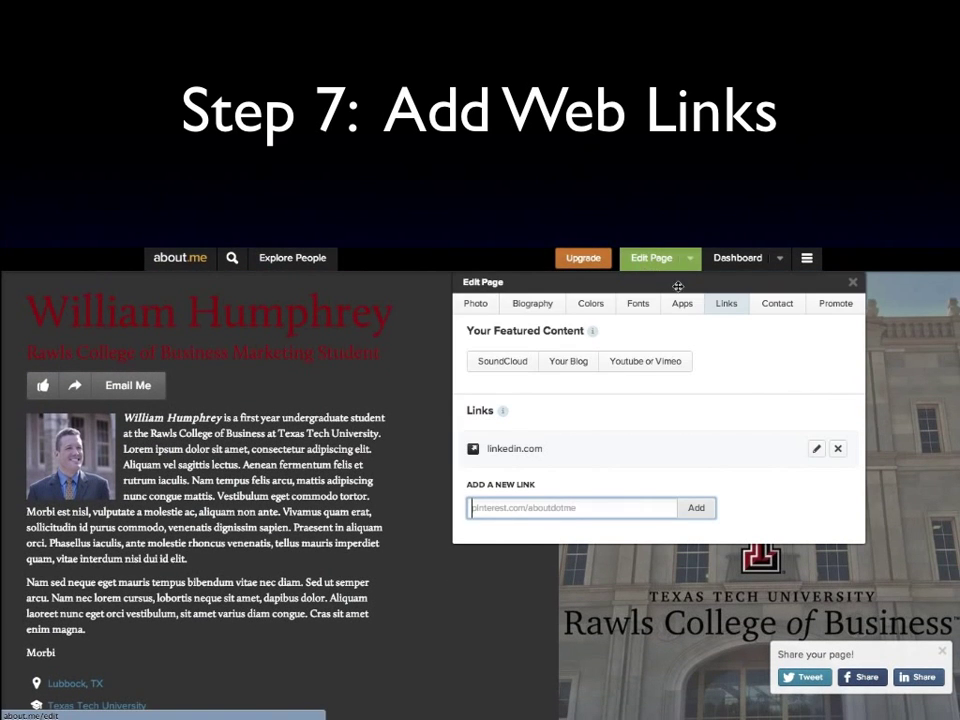
Retitle the linkedin.com link as 'Linkedin Profile' and save it.
left_click(816, 451)
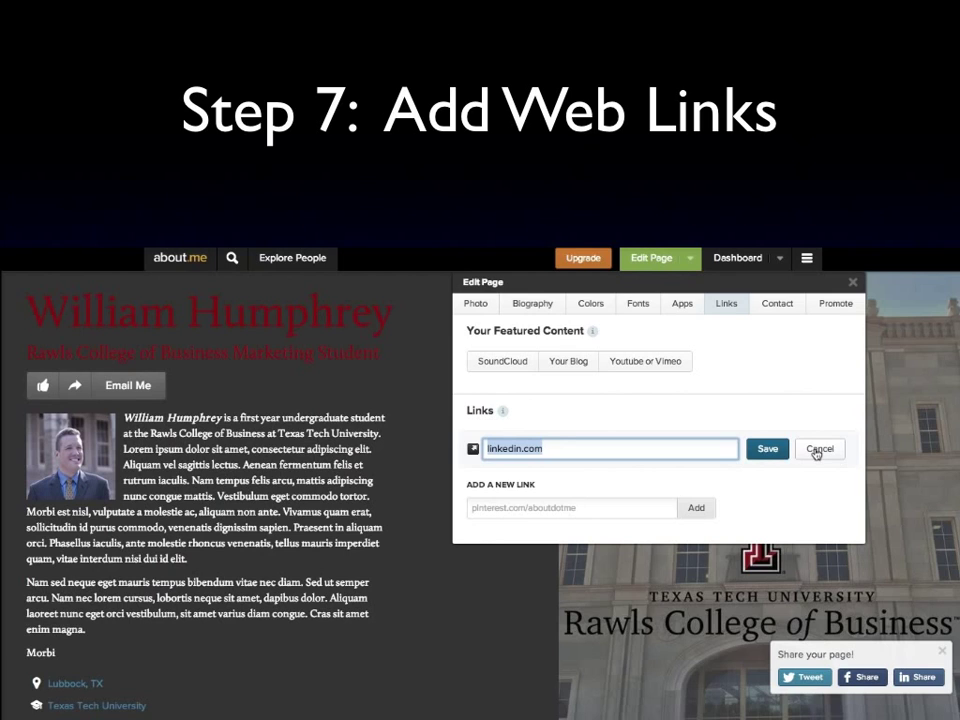
type("L")
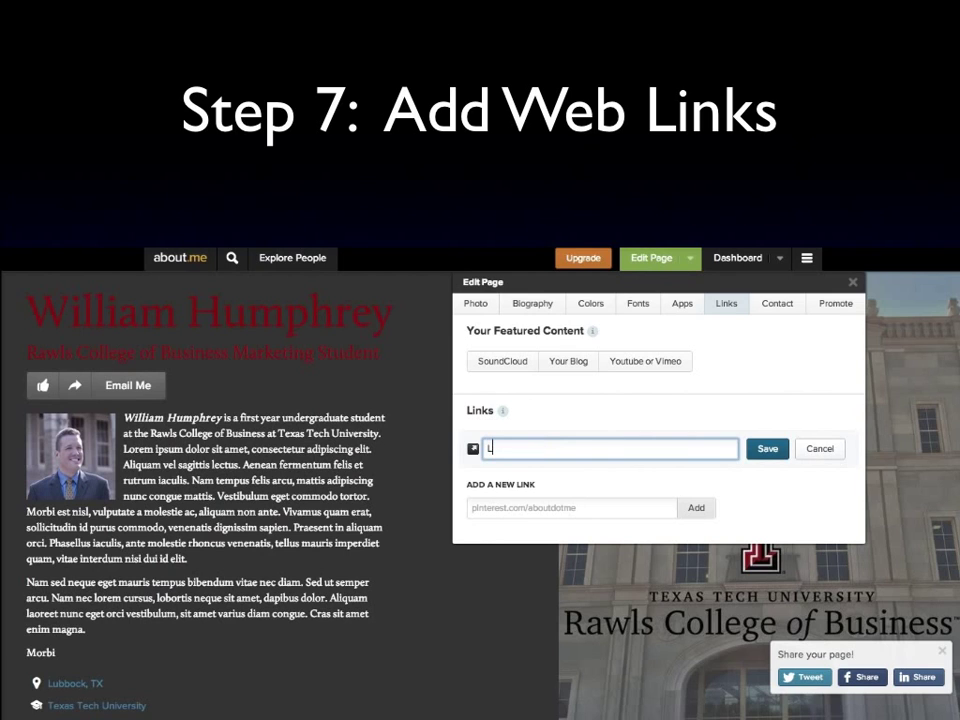
type("inkedin Profile")
left_click(767, 449)
scroll(283, 438, "down", 3)
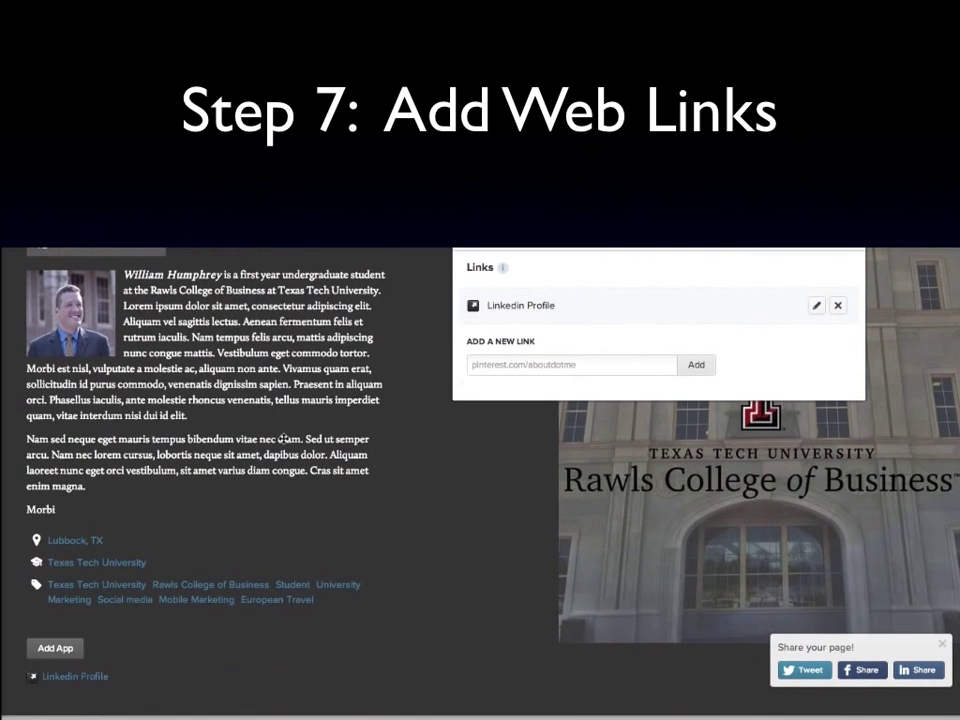
scroll(283, 438, "up", 3)
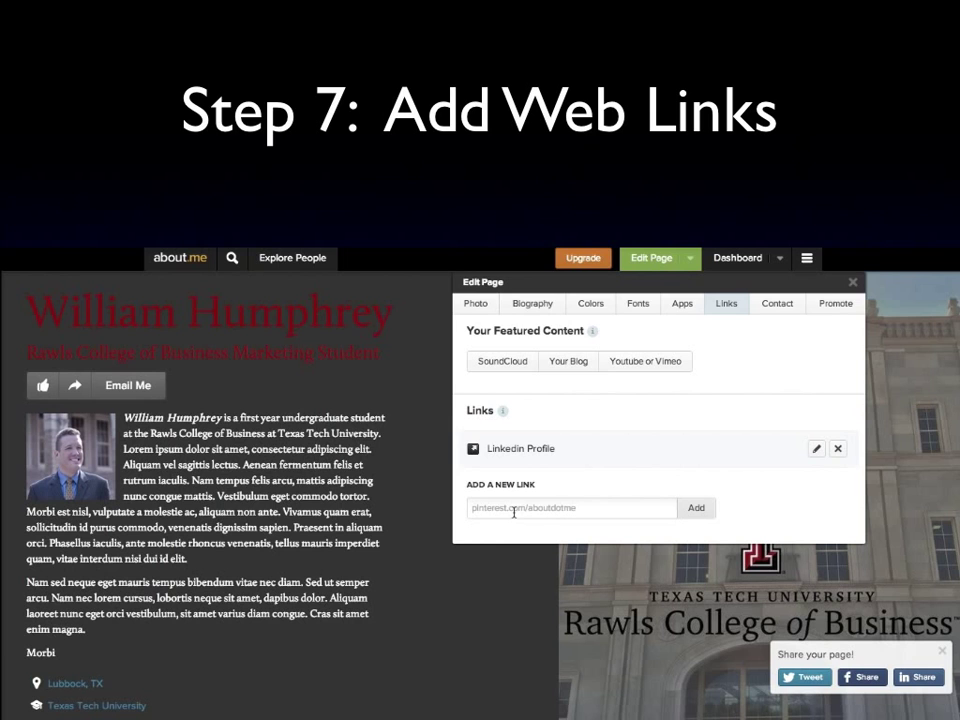
scroll(513, 511, "down", 3)
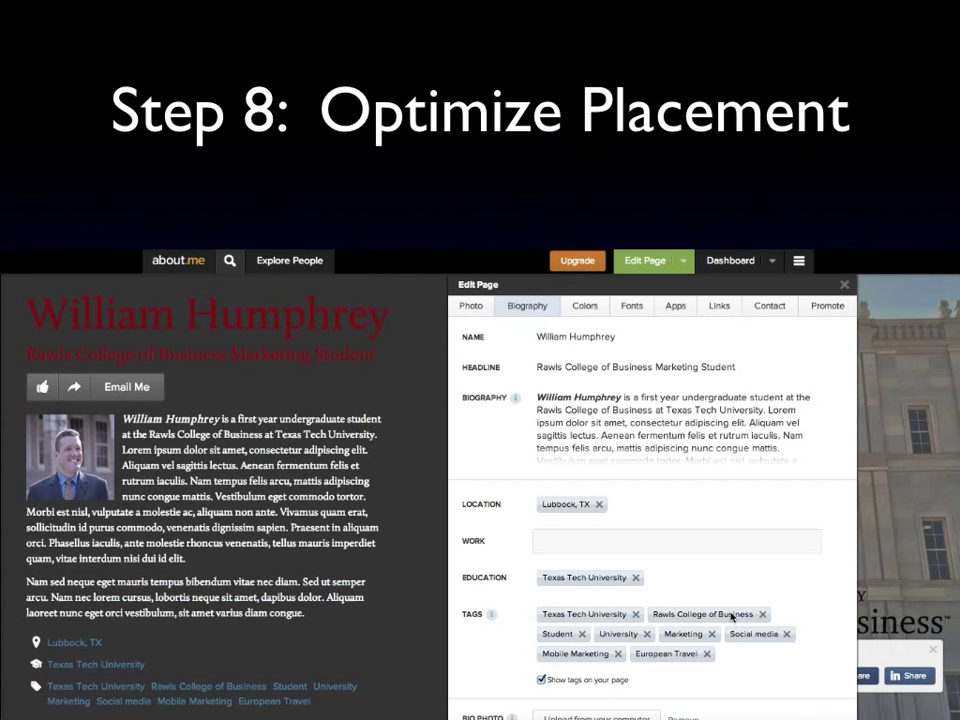
Move the Edit Page panel aside and close it.
left_click(548, 290)
left_click_drag(619, 287, 890, 287)
left_click_drag(330, 441, 669, 397)
left_click(951, 284)
Keep the profile box on the left and shift the background photo to show the Texas Tech logo.
left_click_drag(692, 328, 856, 349)
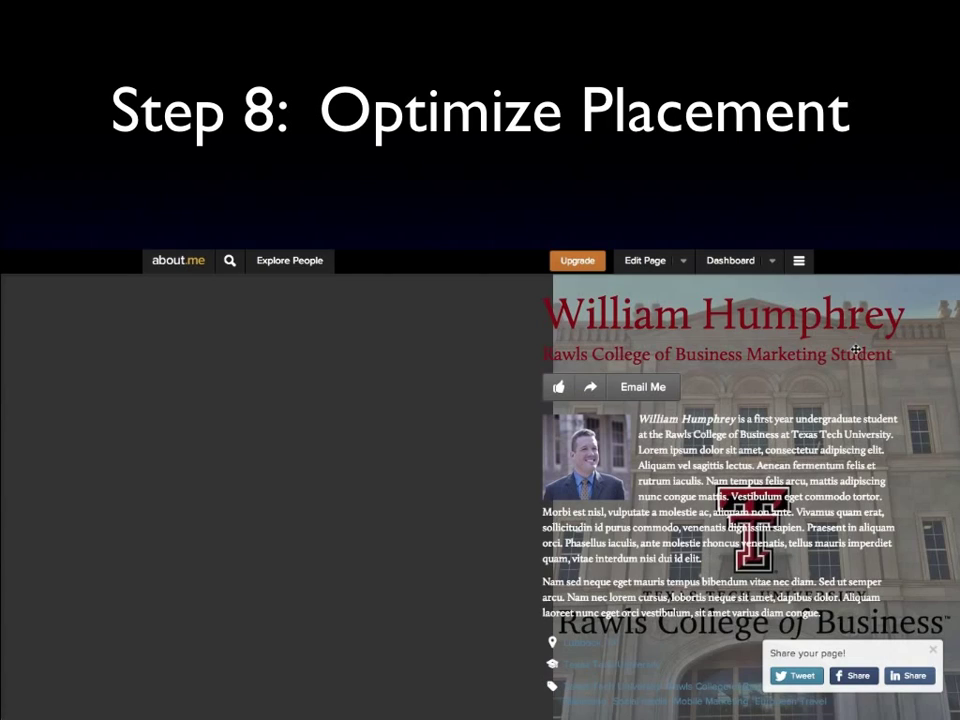
left_click_drag(692, 381, 360, 382)
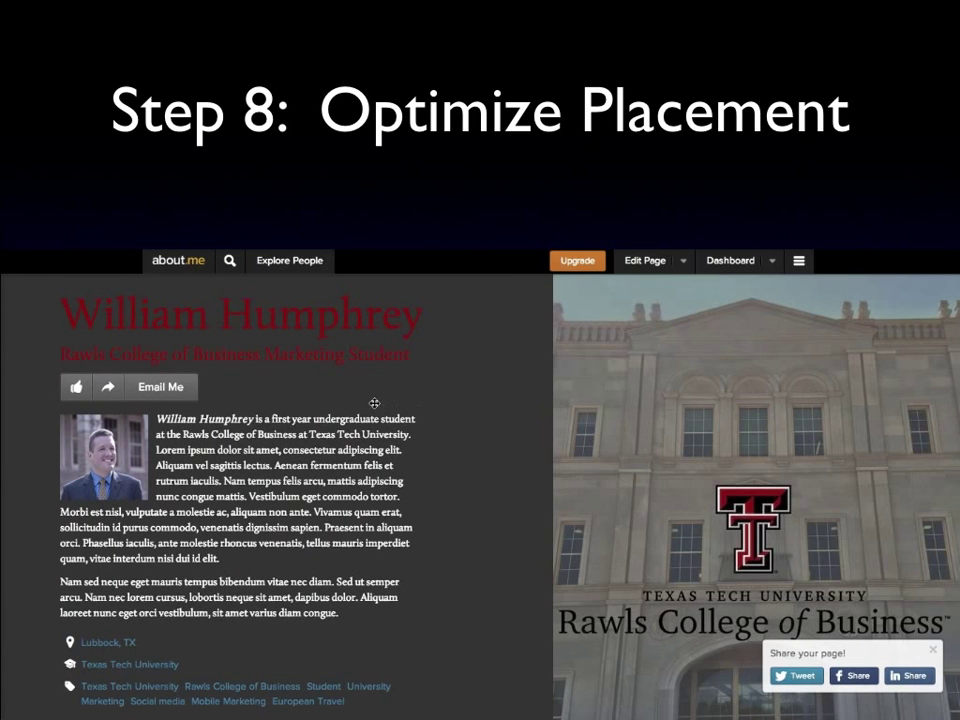
left_click_drag(763, 475, 717, 472)
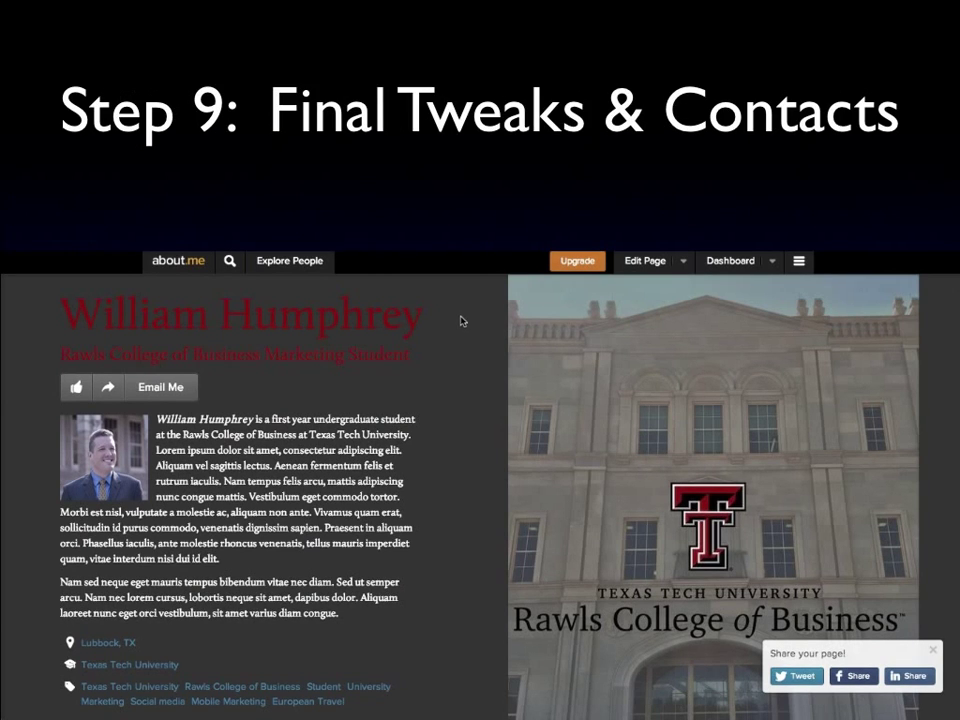
In Edit Page > Fonts, set Your Name to 63 and Headline to 28, then open Contact.
left_click(640, 262)
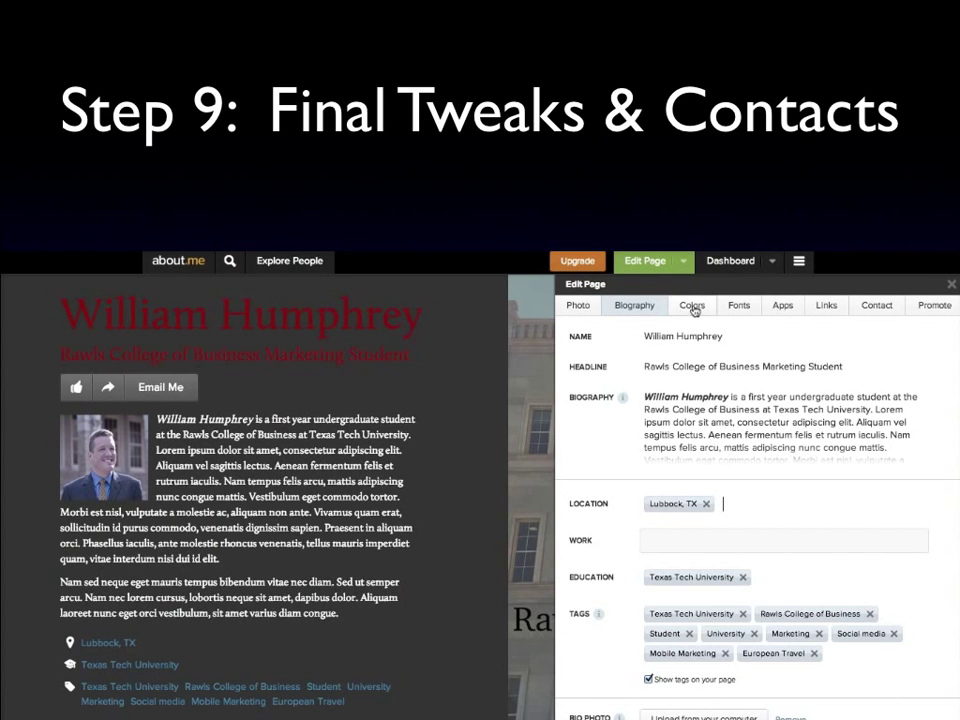
left_click(738, 306)
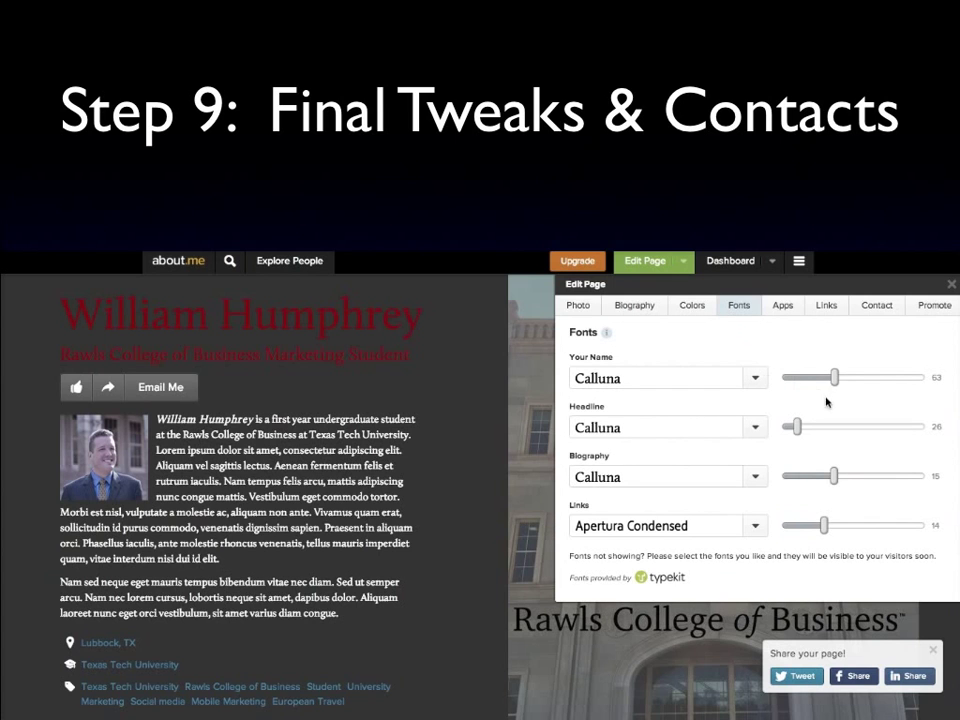
left_click_drag(835, 378, 847, 385)
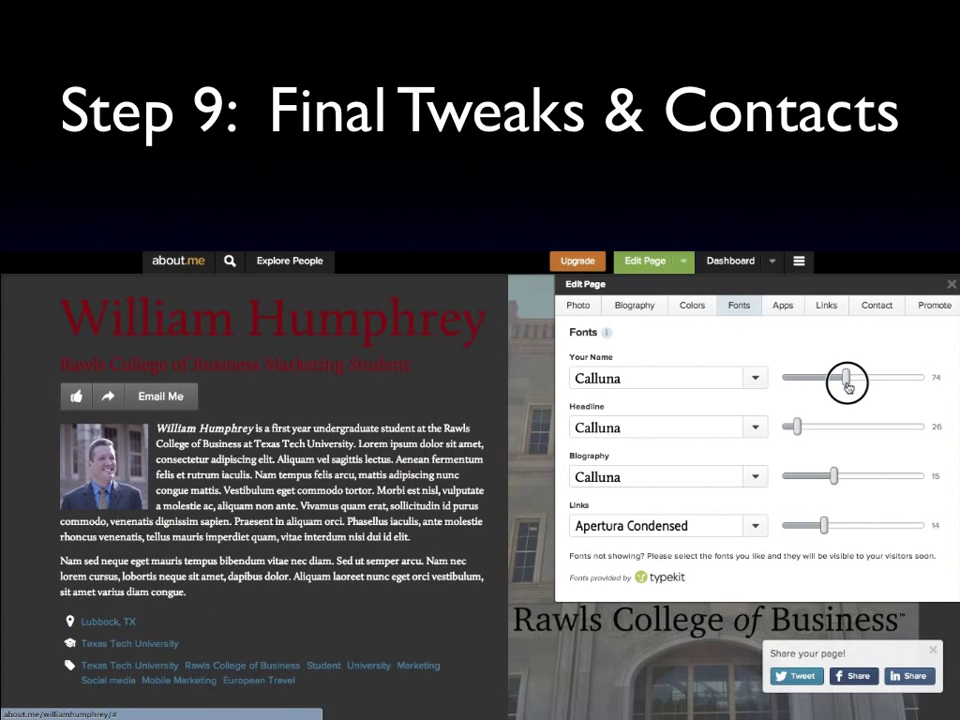
left_click_drag(797, 427, 801, 428)
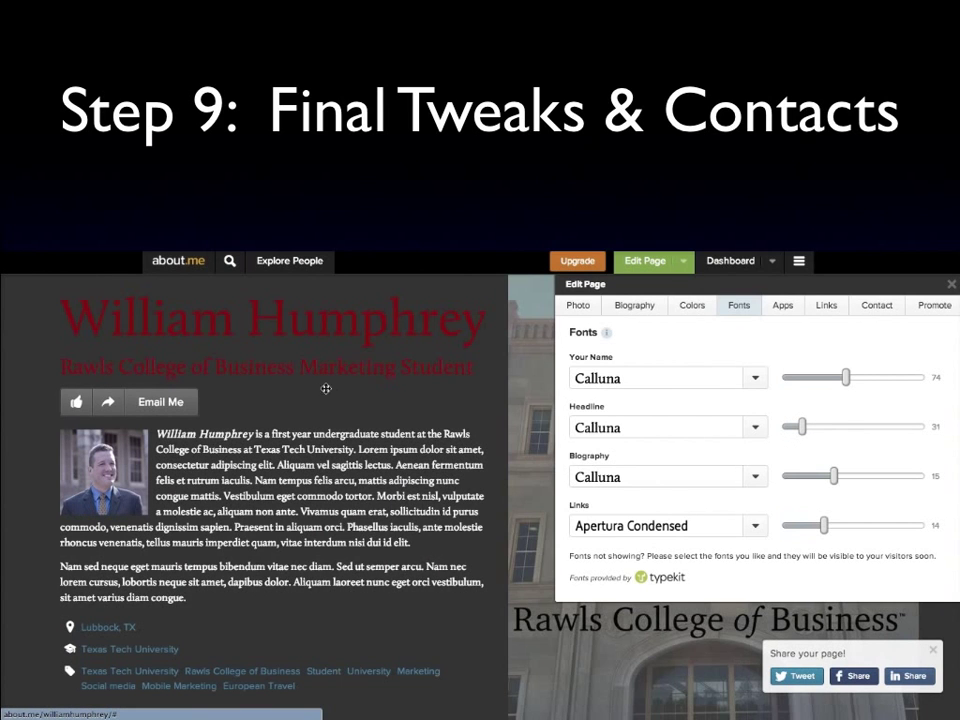
left_click(846, 378)
left_click_drag(846, 378, 835, 377)
left_click(800, 428)
left_click_drag(800, 428, 798, 431)
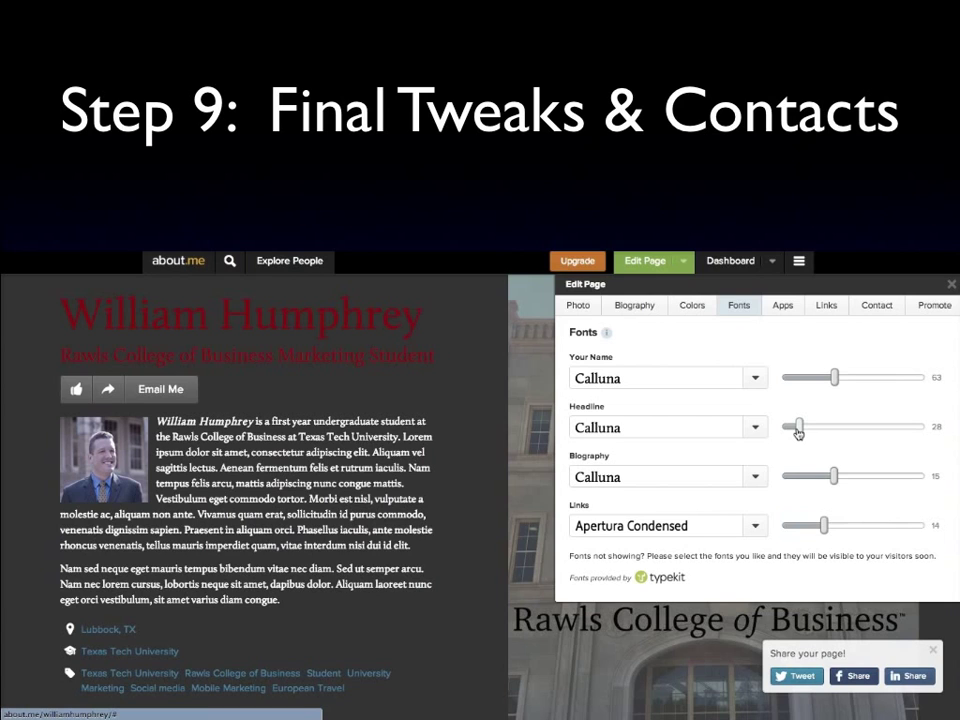
left_click(781, 304)
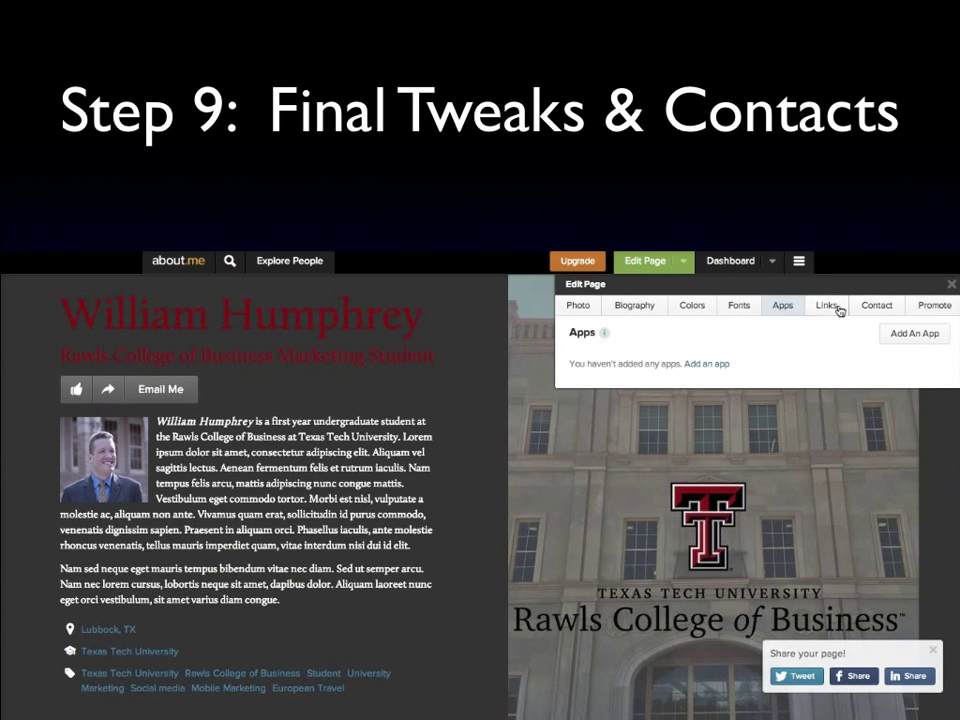
left_click(885, 312)
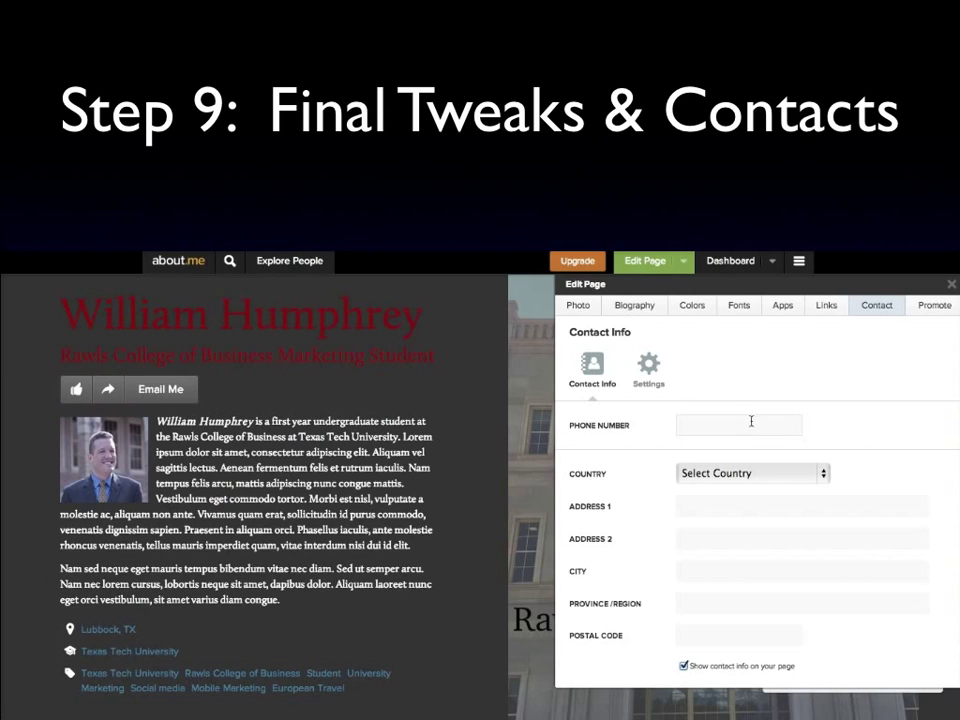
In the Contact settings, tick Google Plus under Share Buttons.
left_click(648, 367)
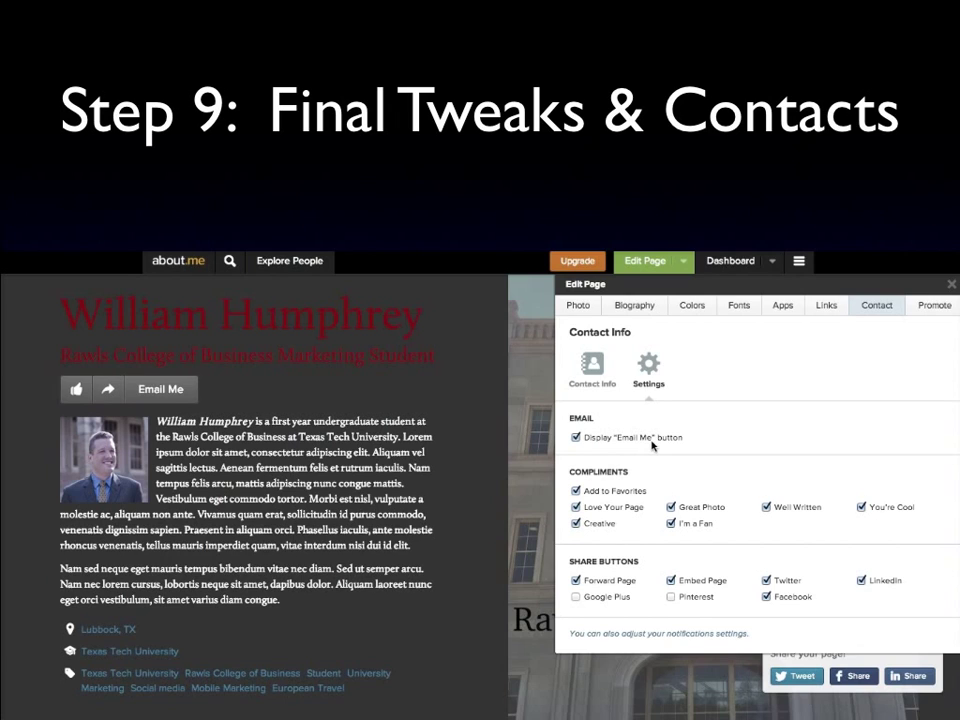
left_click(580, 596)
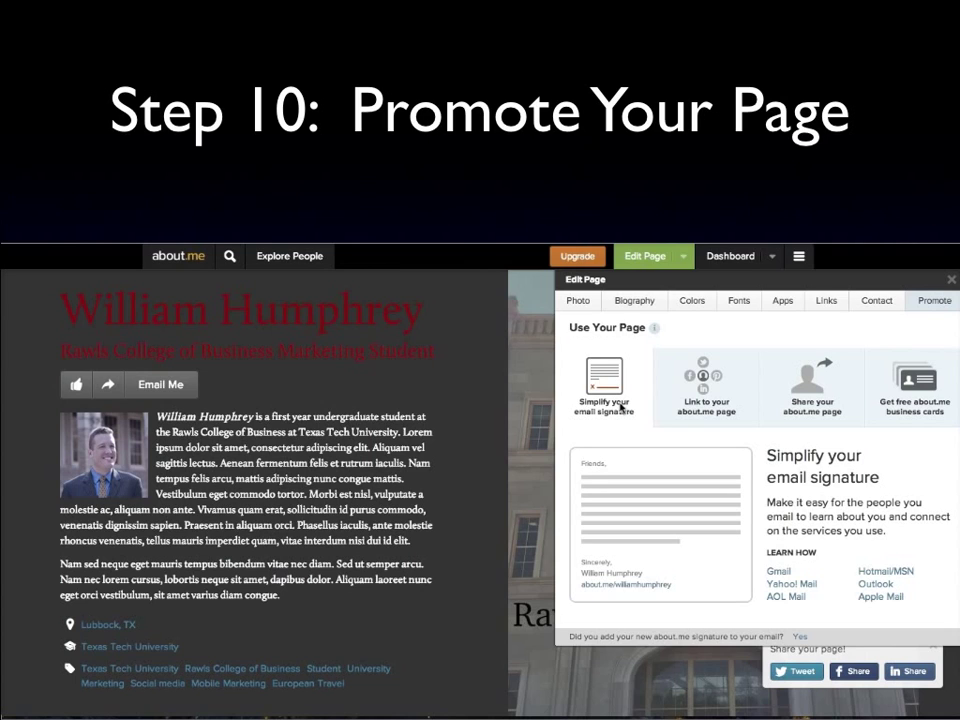
View the Link, Share and free business cards options, then shift the panel slightly left.
left_click(708, 384)
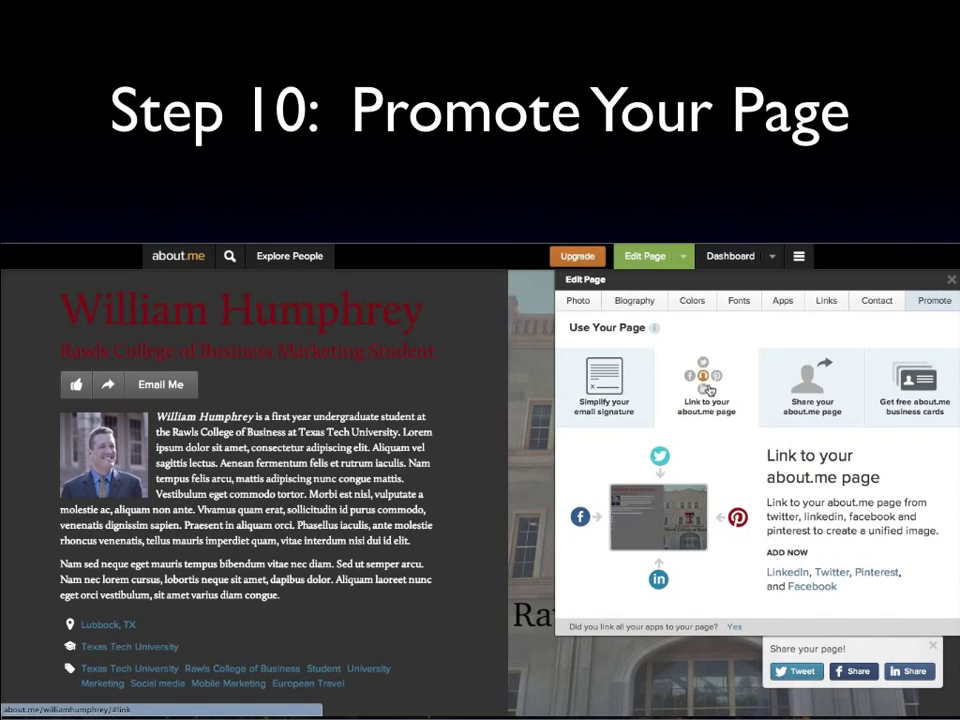
left_click(843, 408)
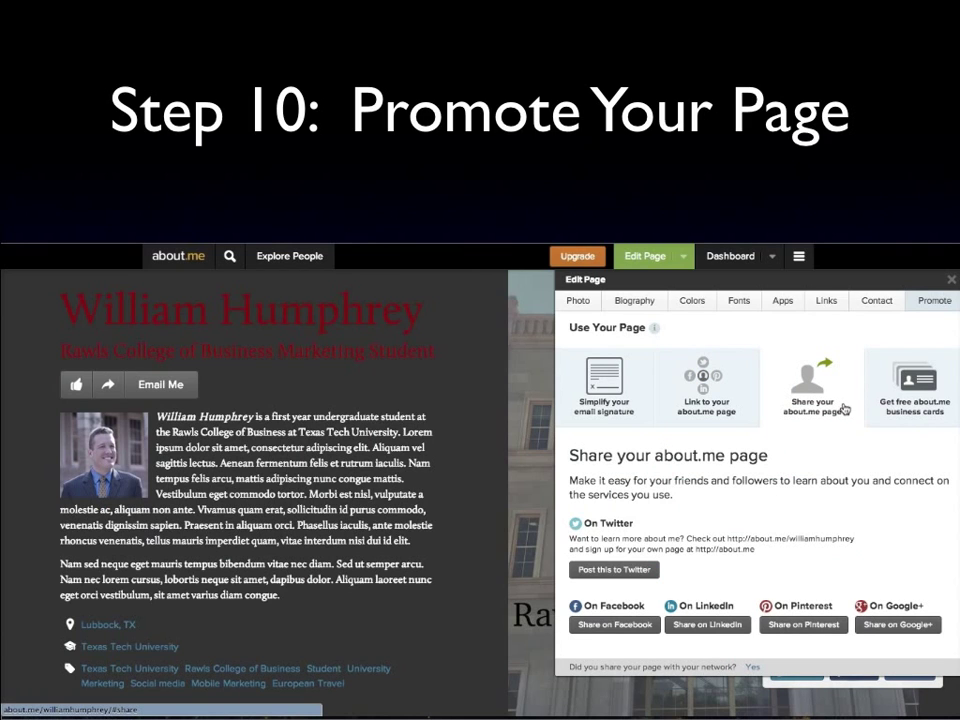
left_click(933, 398)
left_click_drag(829, 281, 771, 282)
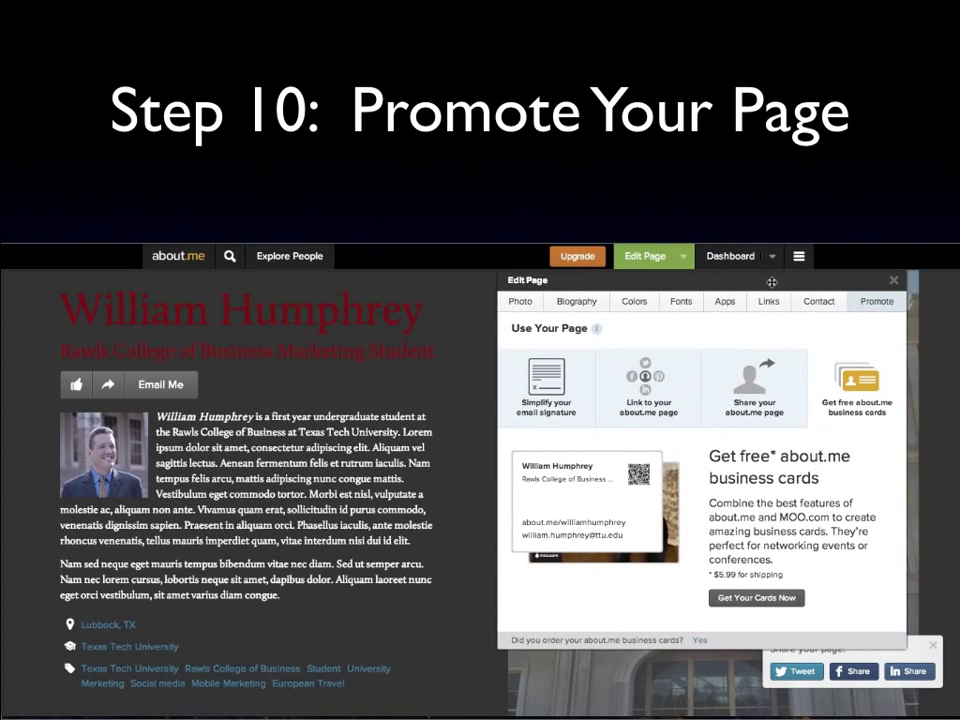